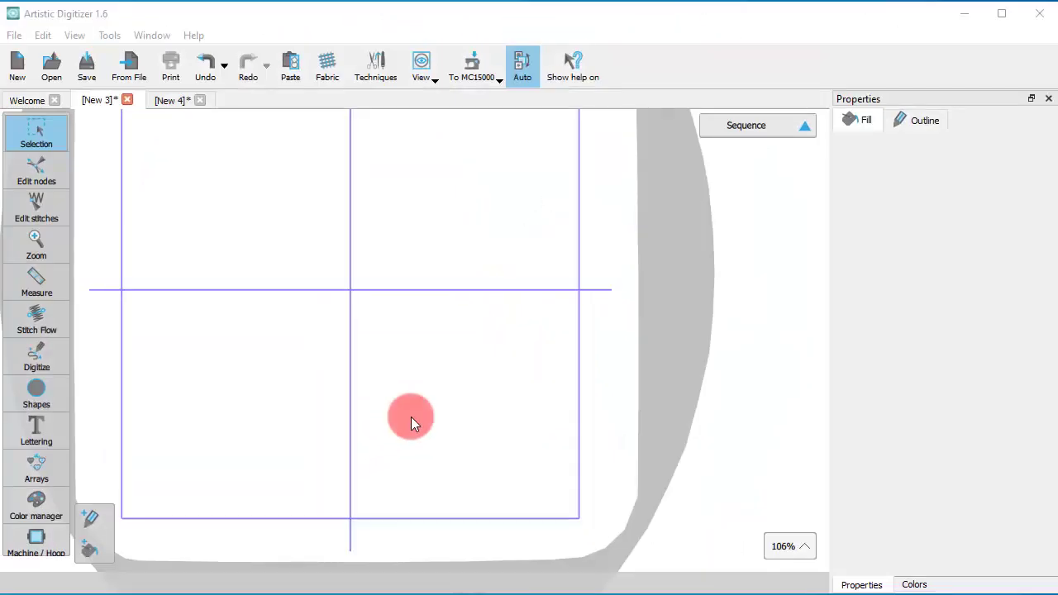
Draw a roughly 75 mm filled circle with the ellipse shape in the middle of the hoop.
left_click(23, 394)
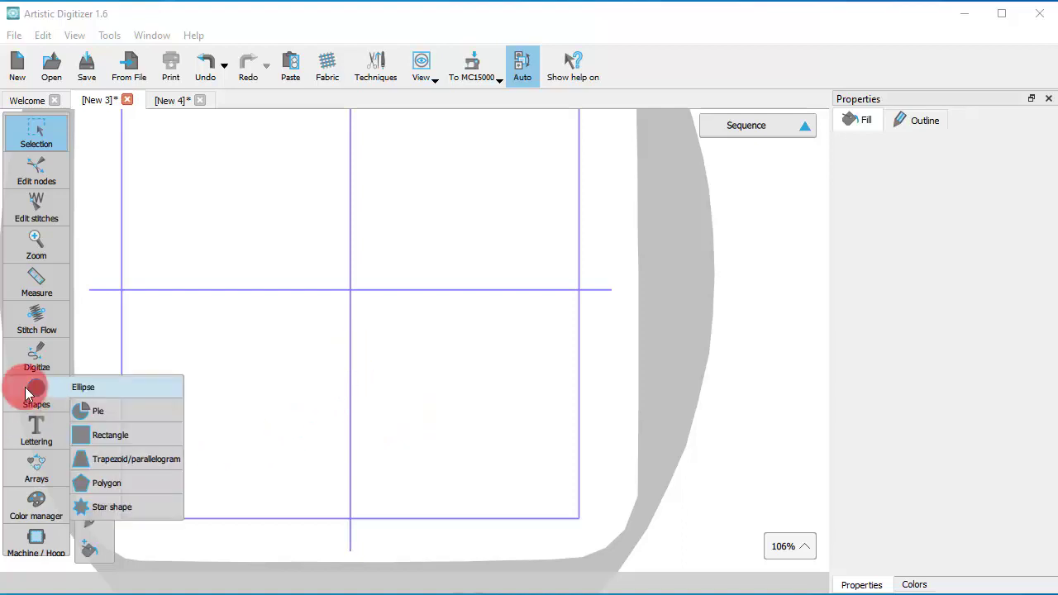
left_click(117, 411)
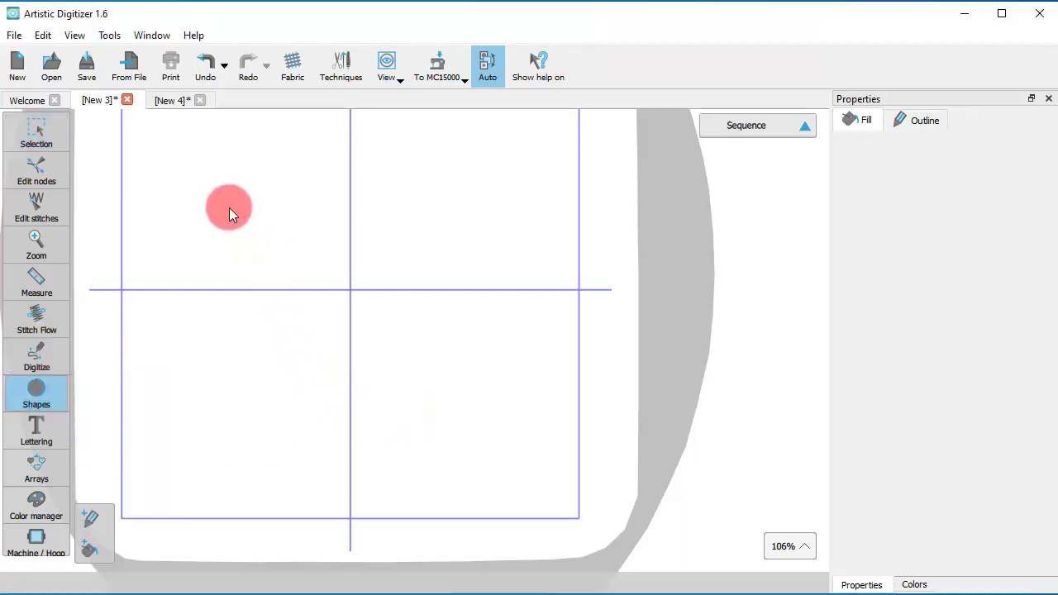
left_click_drag(229, 207, 477, 450)
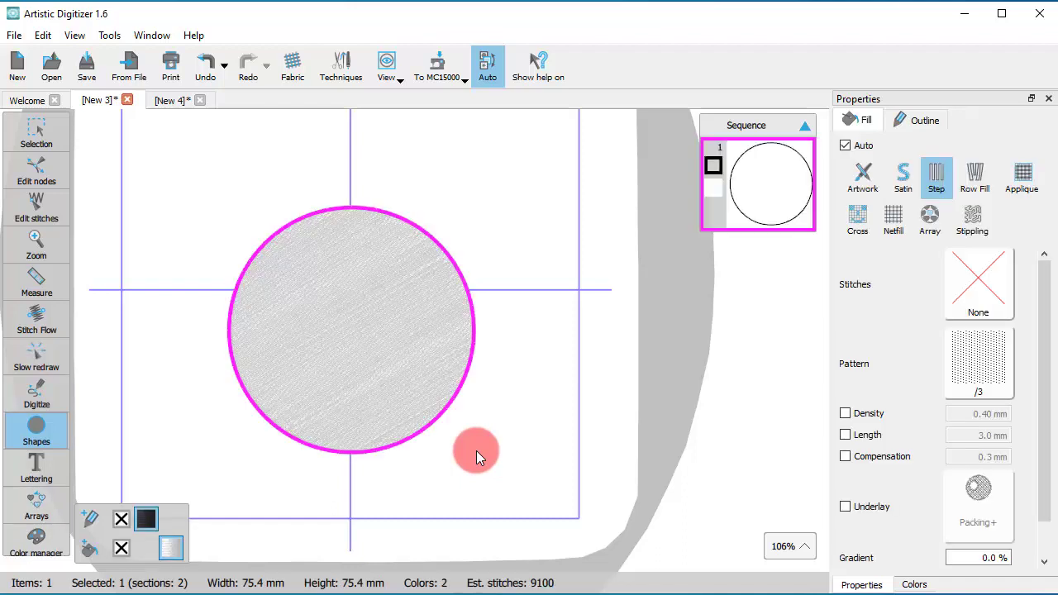
Resize the circle to 70 mm wide and remove its outline.
left_click(395, 344)
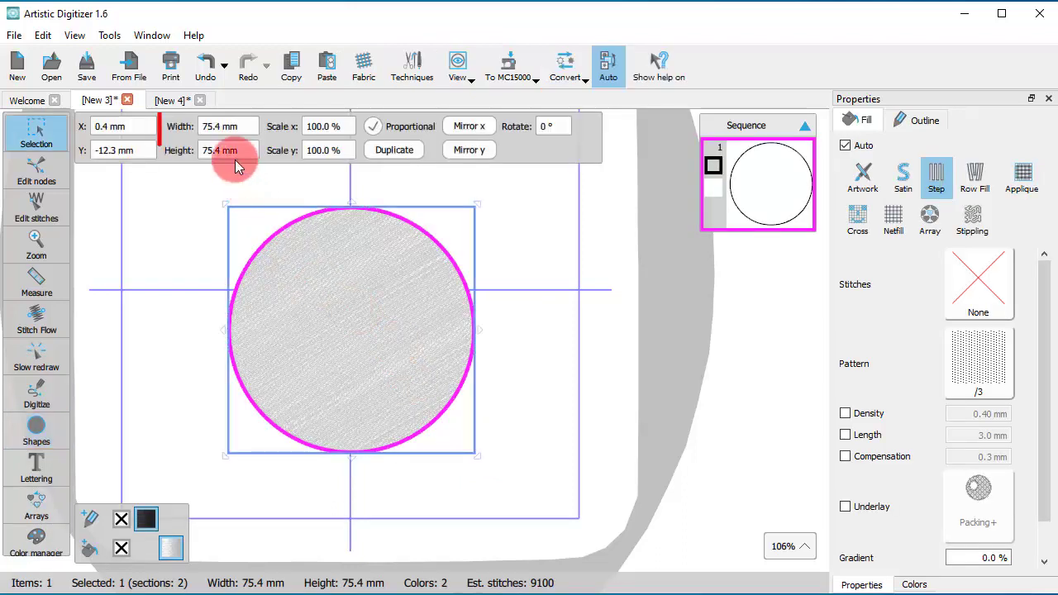
double_click(218, 125)
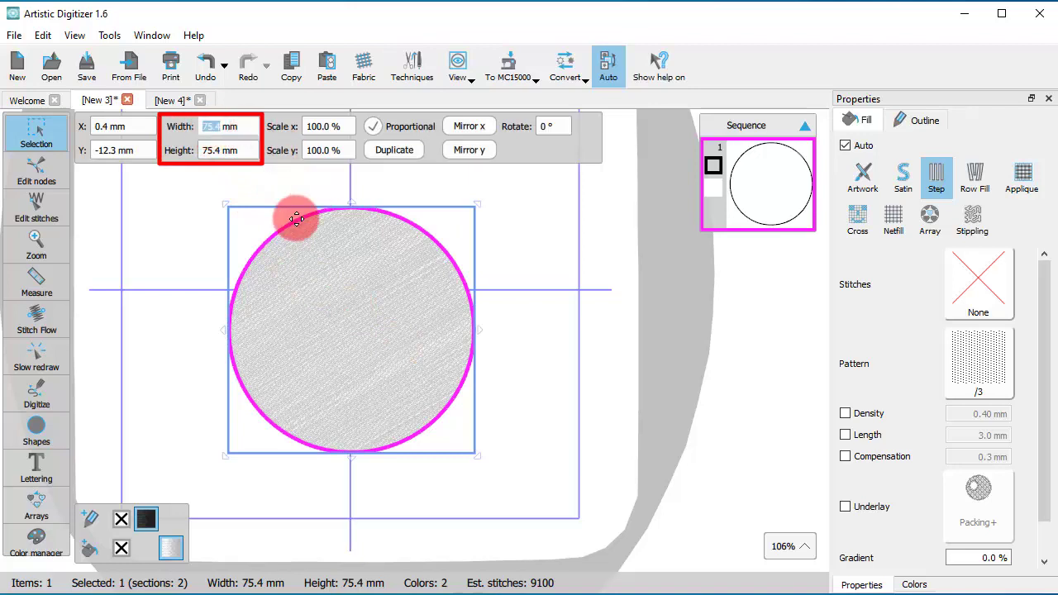
type("70")
key("Return")
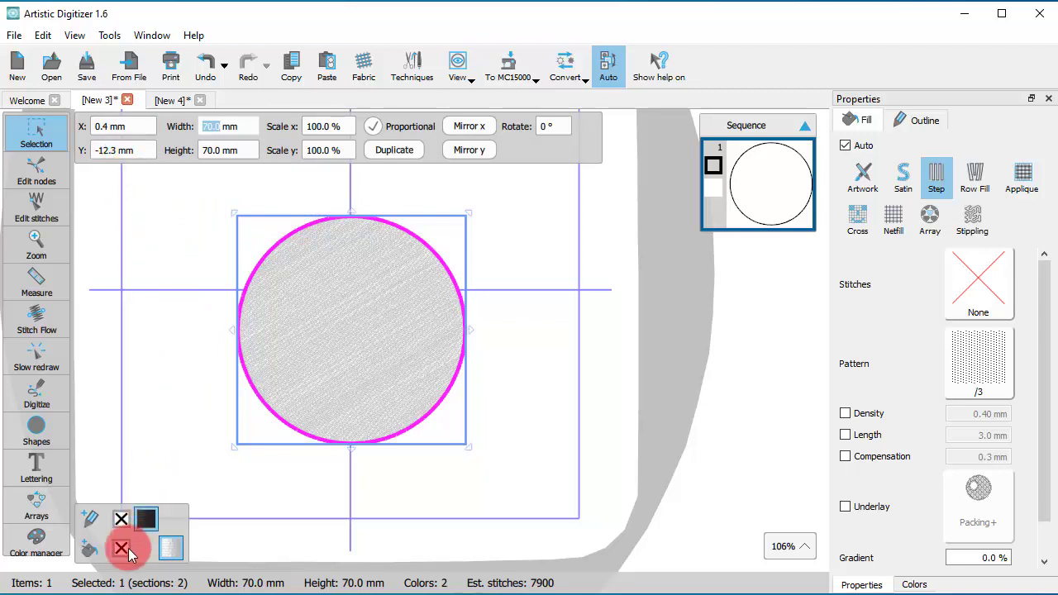
left_click(120, 519)
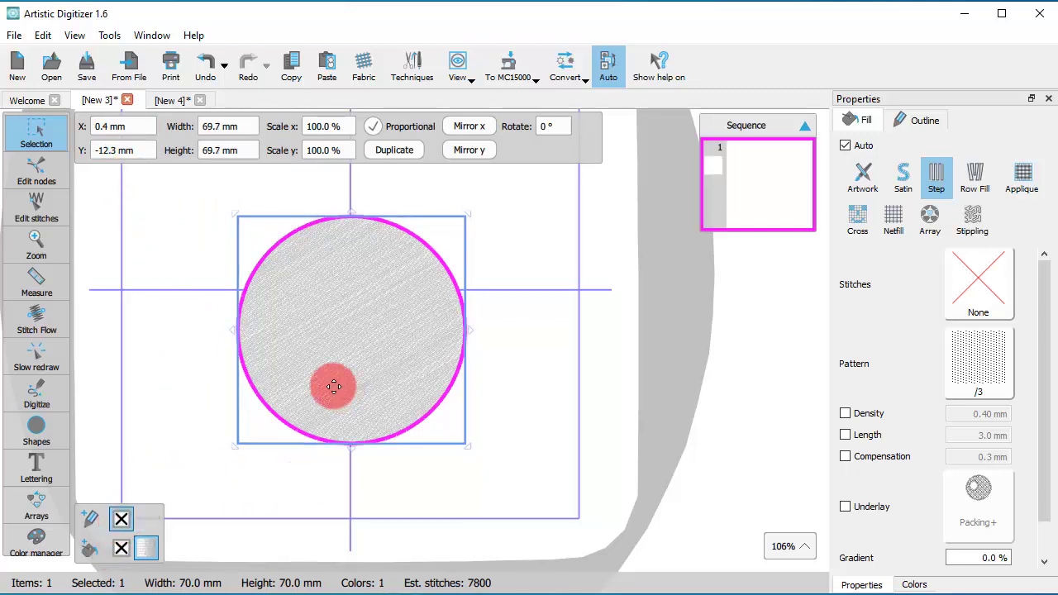
Centre the circle at X 0 and Y 0.
left_click(108, 126)
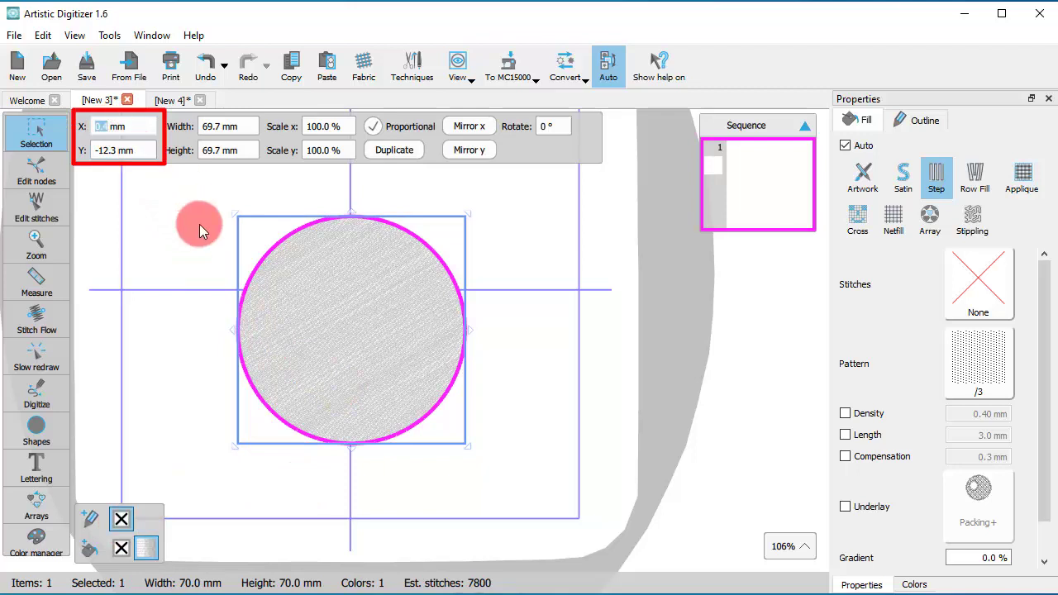
type("0")
key("Return")
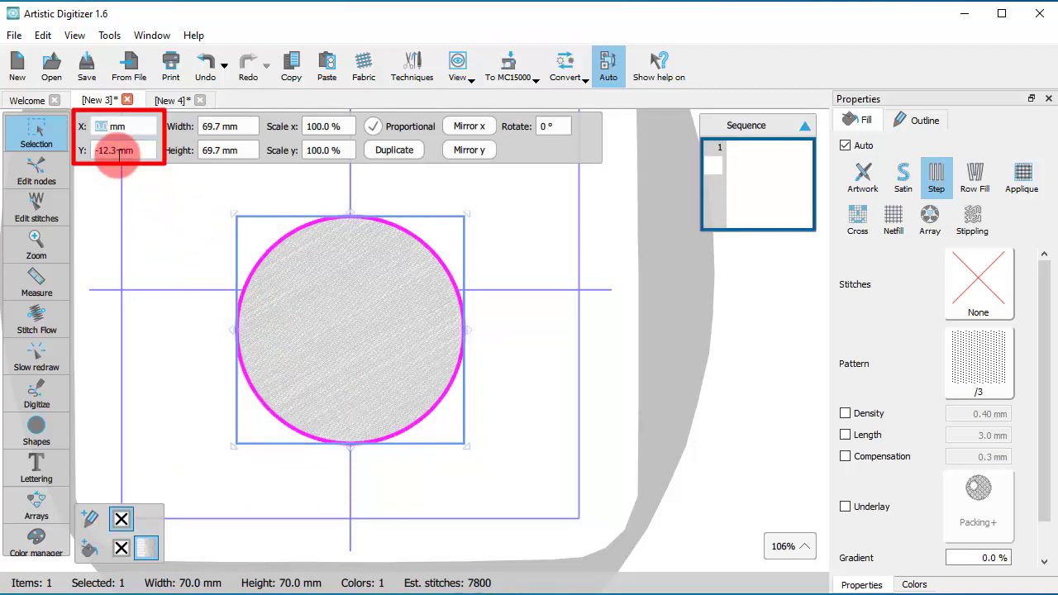
left_click(120, 151)
type("0")
key("Return")
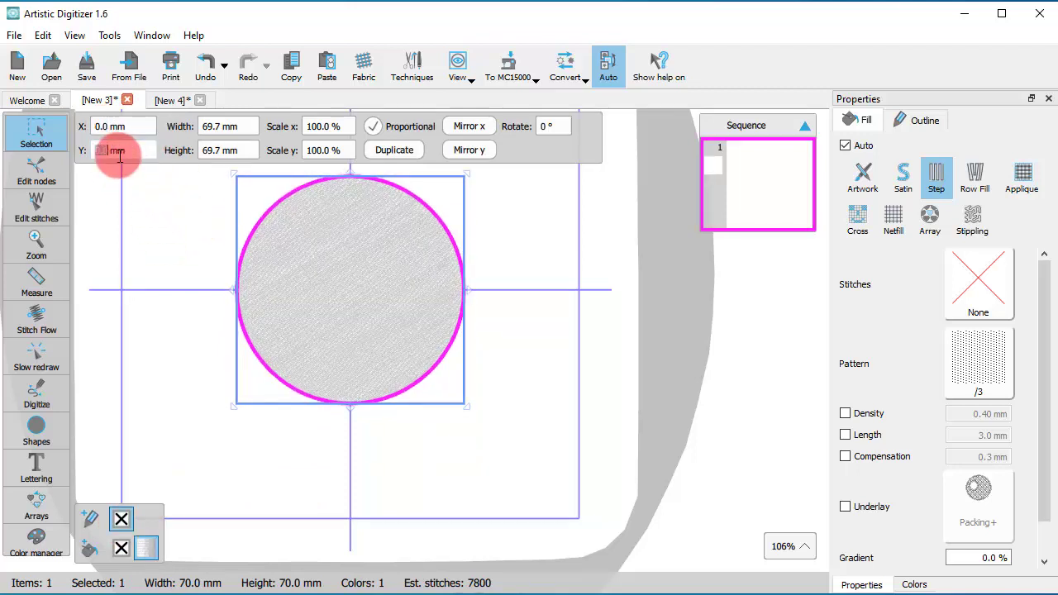
left_click(101, 521)
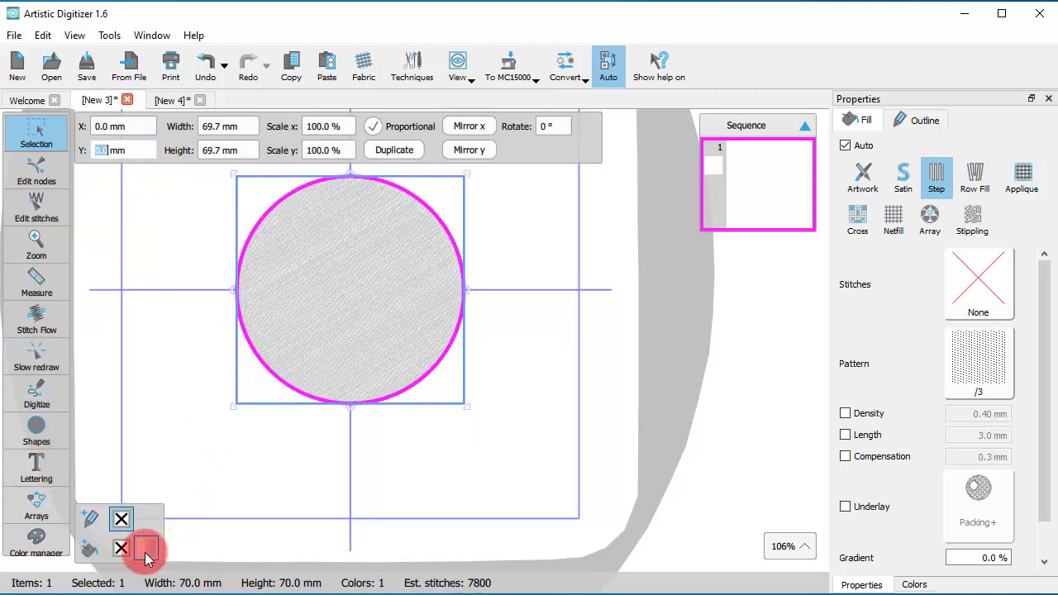
Recolour the circle's fill from white to 227 Pale Aqua on the colour wheel.
right_click(146, 548)
left_click(167, 568)
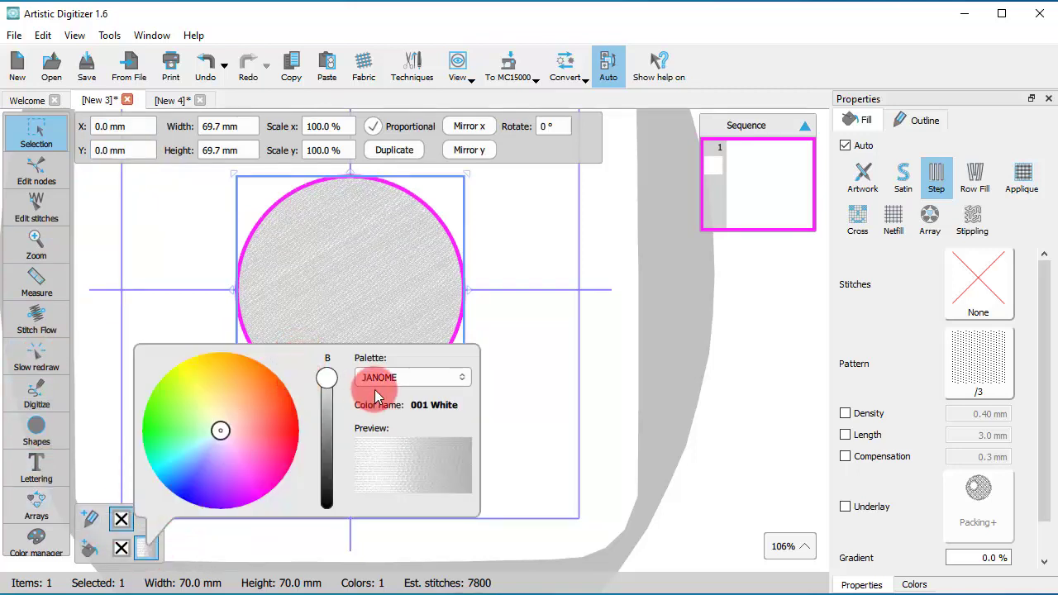
left_click_drag(222, 427, 172, 444)
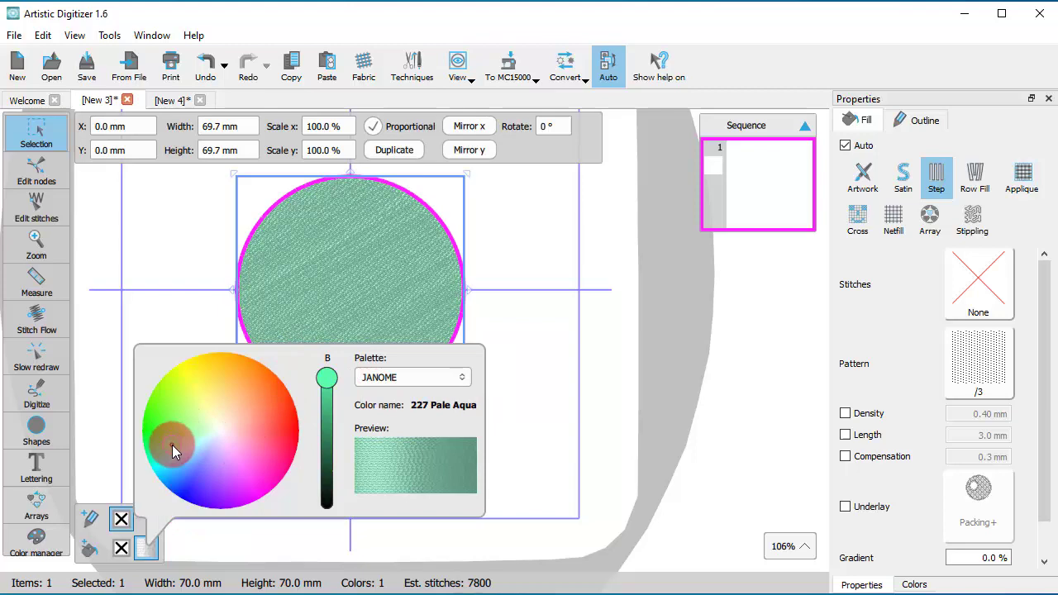
left_click(505, 280)
scroll(350, 193, "up", 2)
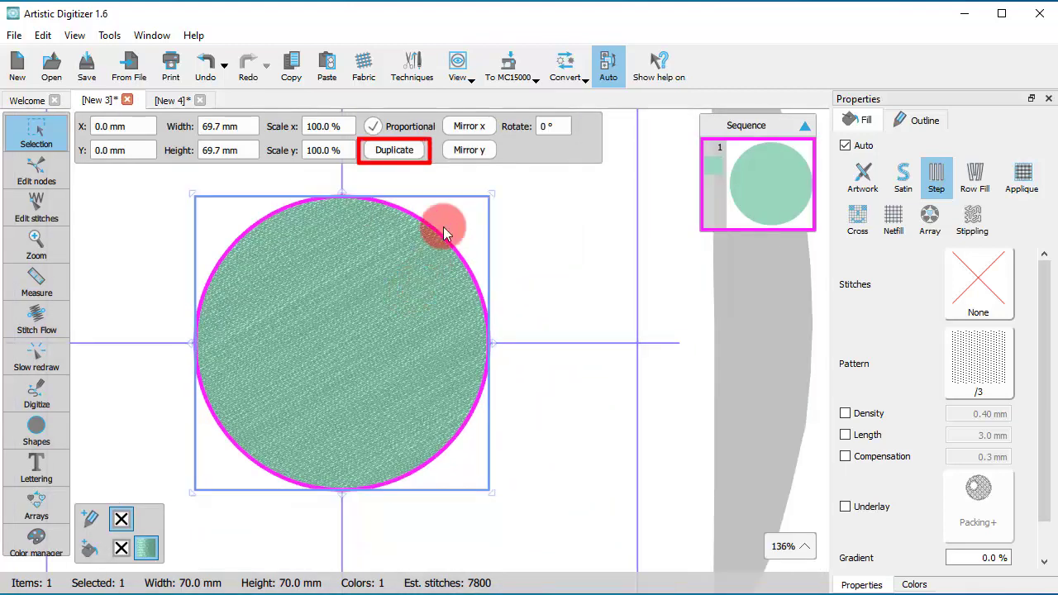
Duplicate the aqua circle, shrink the copy to 10 mm high and colour it black.
left_click(409, 152)
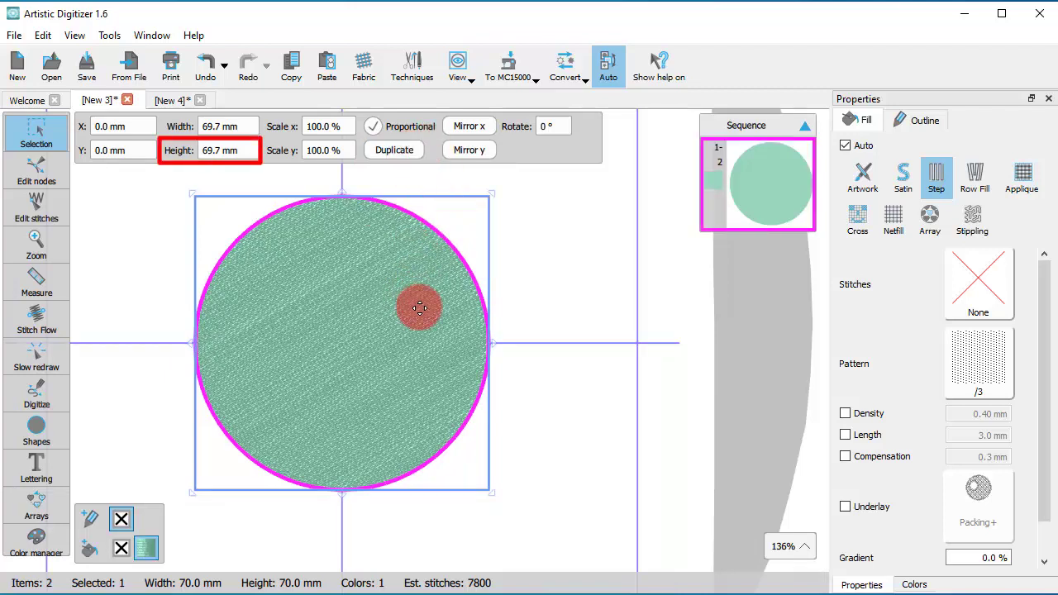
double_click(211, 151)
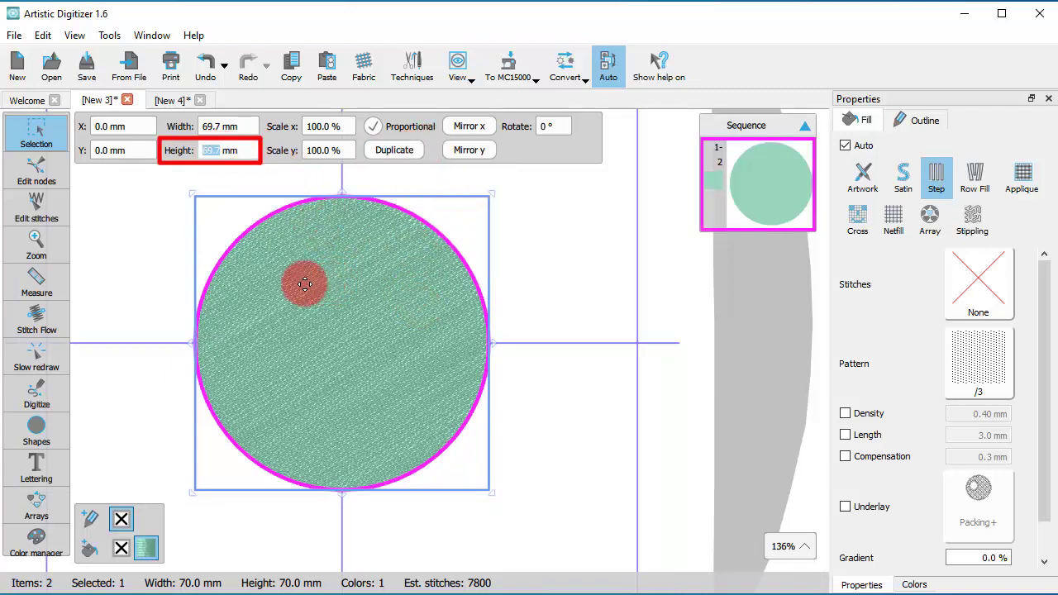
type("10")
key("Return")
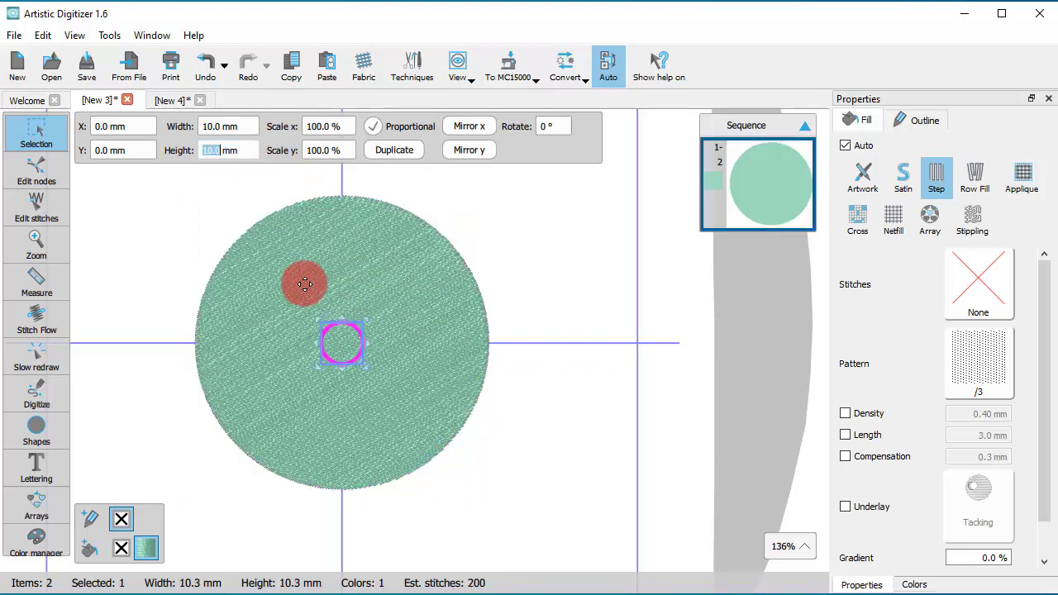
left_click(915, 584)
scroll(960, 215, "up", 1)
left_click(894, 182)
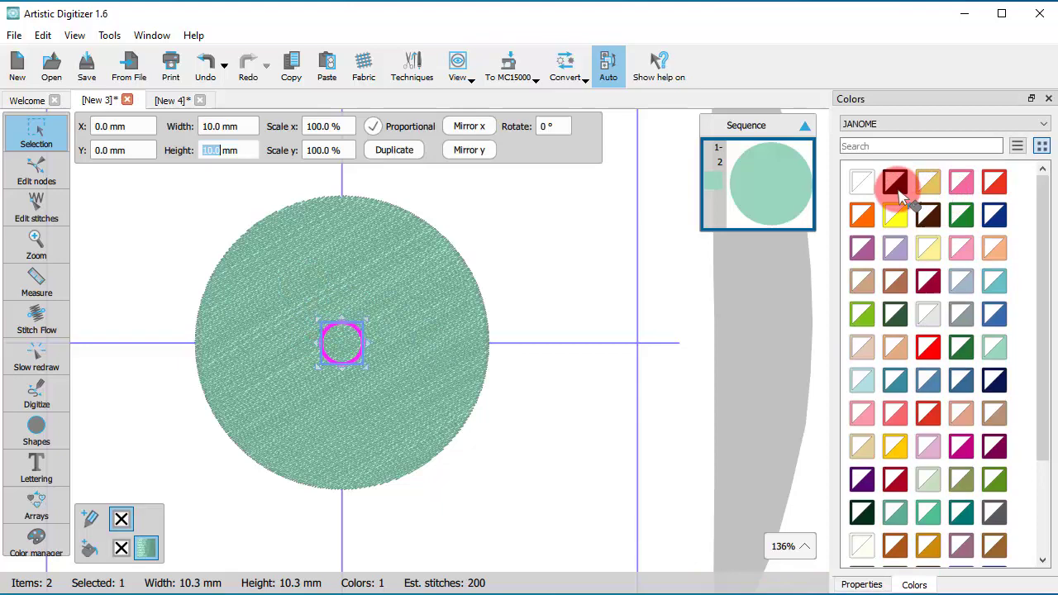
left_click(573, 457)
left_click(36, 389)
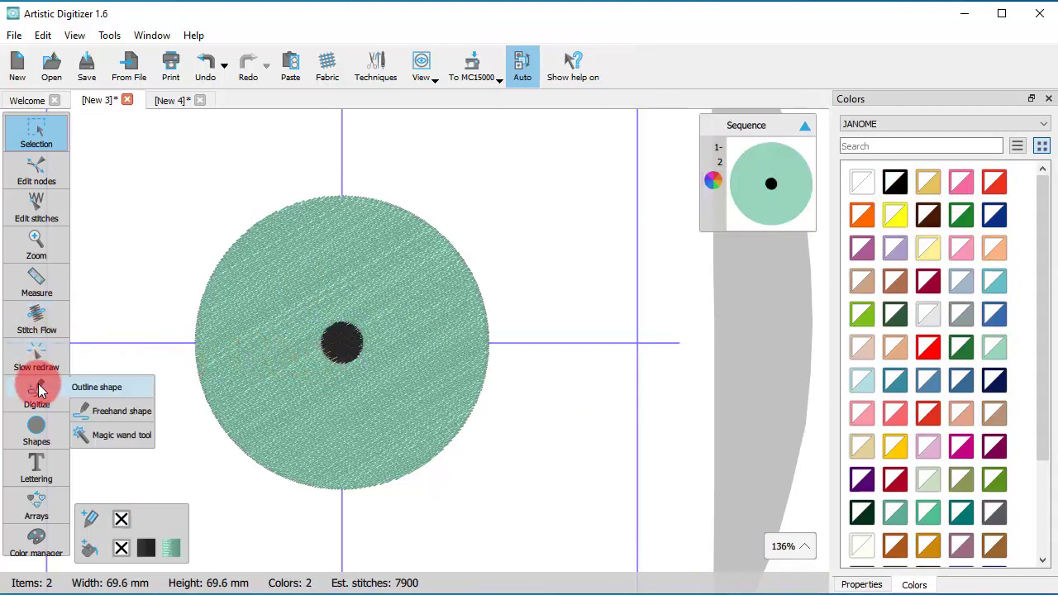
Draw a curved outline with one bend from the black dot up to the disc's top edge.
left_click(95, 385)
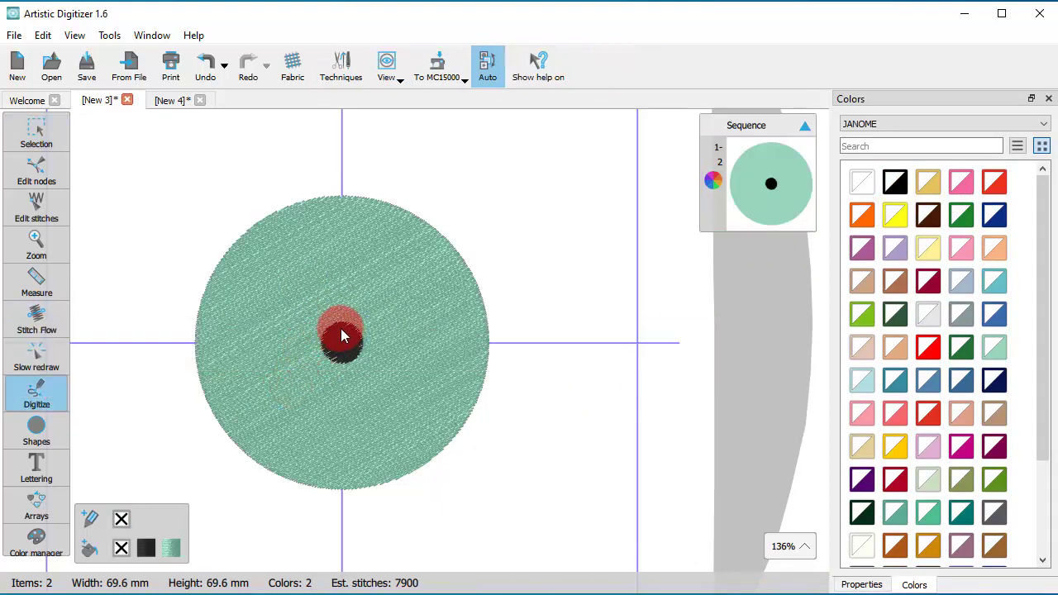
left_click(354, 290)
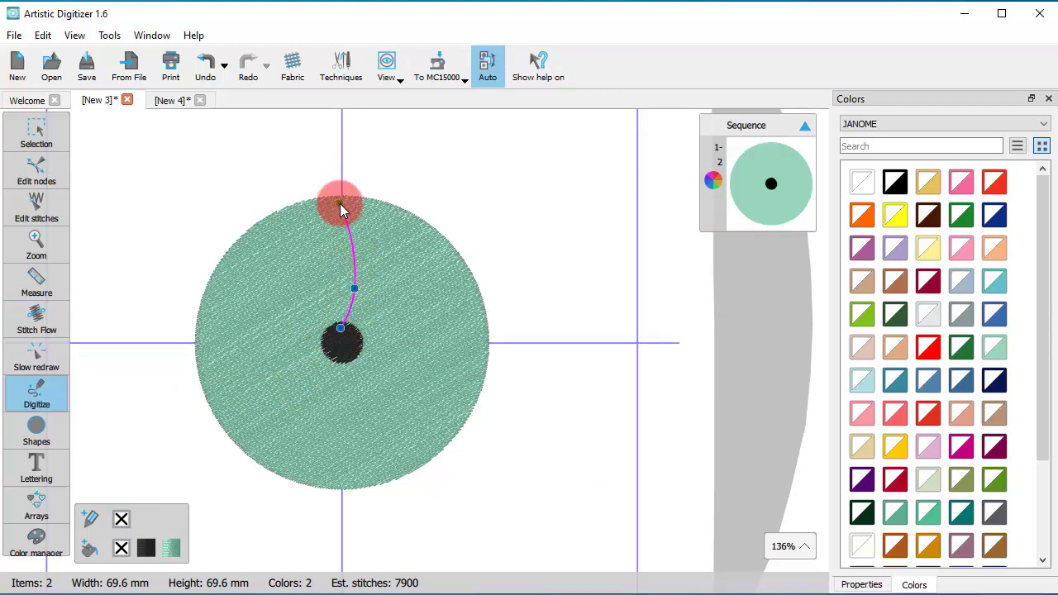
left_click(334, 190)
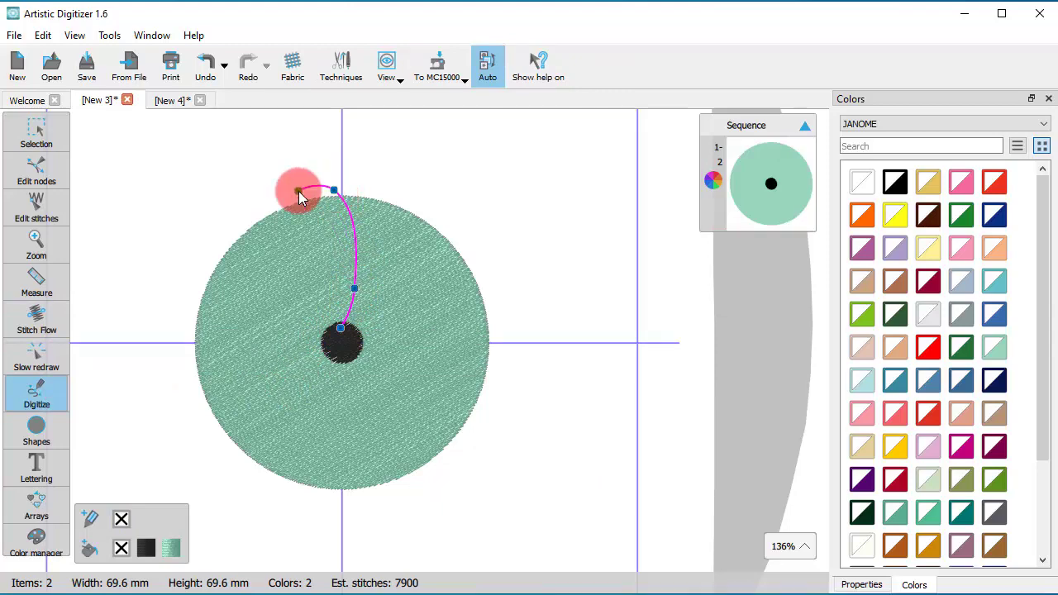
key("Return")
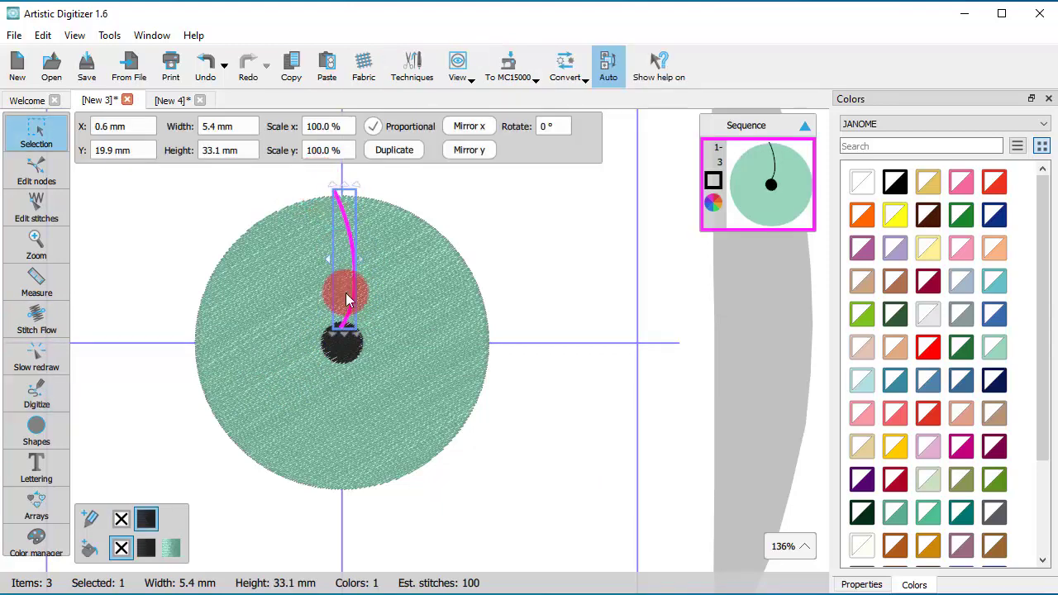
scroll(356, 326, "up", 2)
Make the curved line a Satin serial outline 1.5 mm wide.
left_click(864, 583)
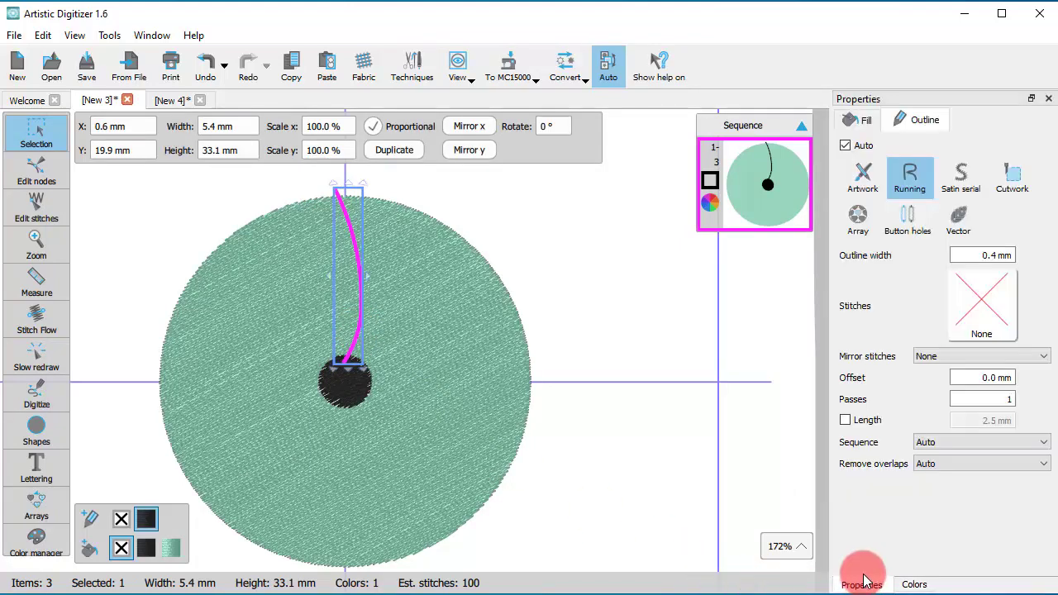
left_click(960, 178)
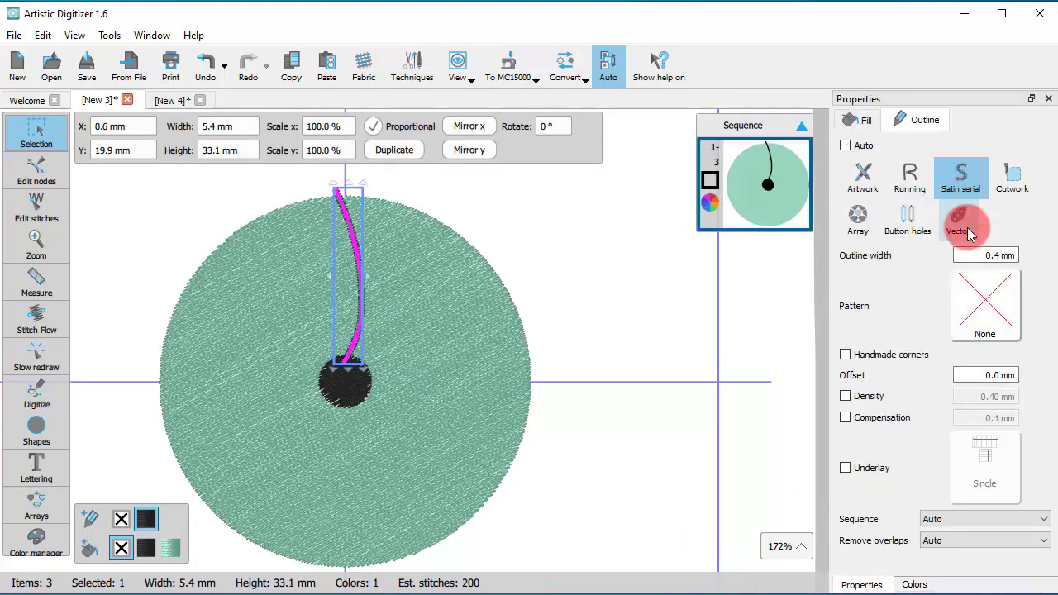
left_click_drag(974, 256, 1030, 259)
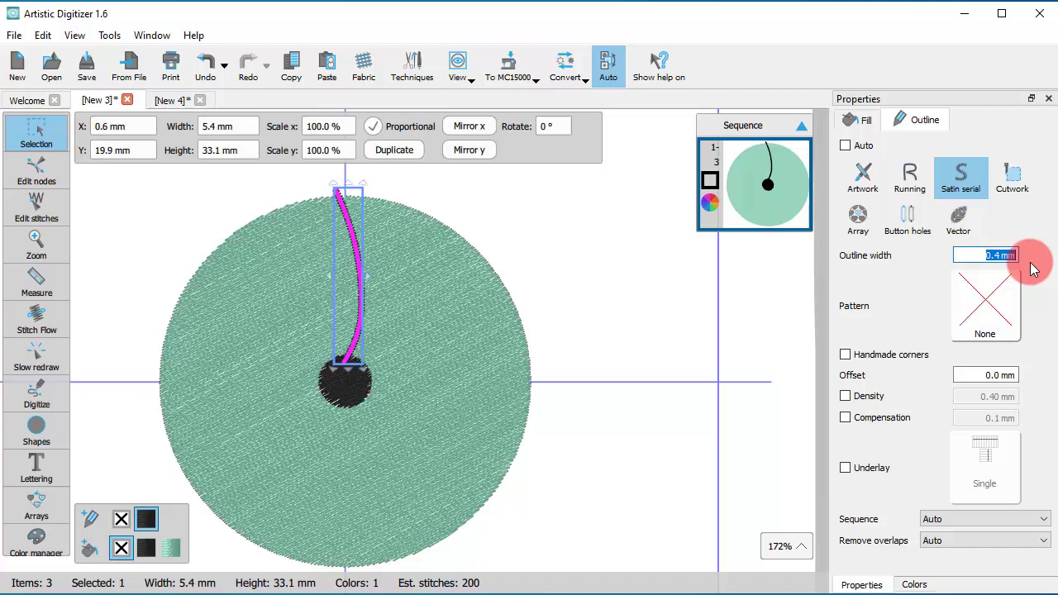
type("1.")
key("Return")
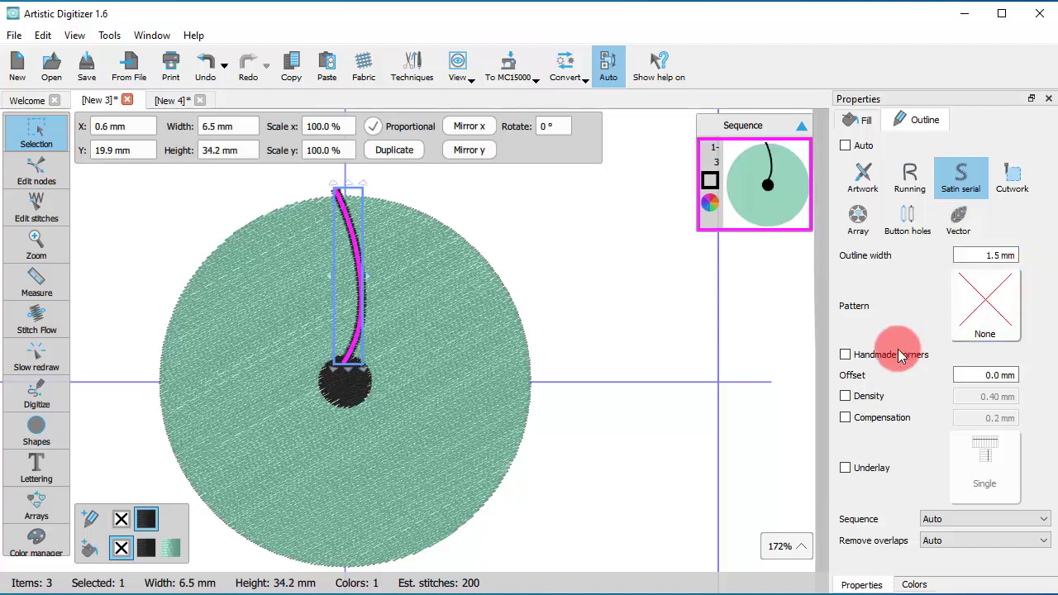
left_click(663, 343)
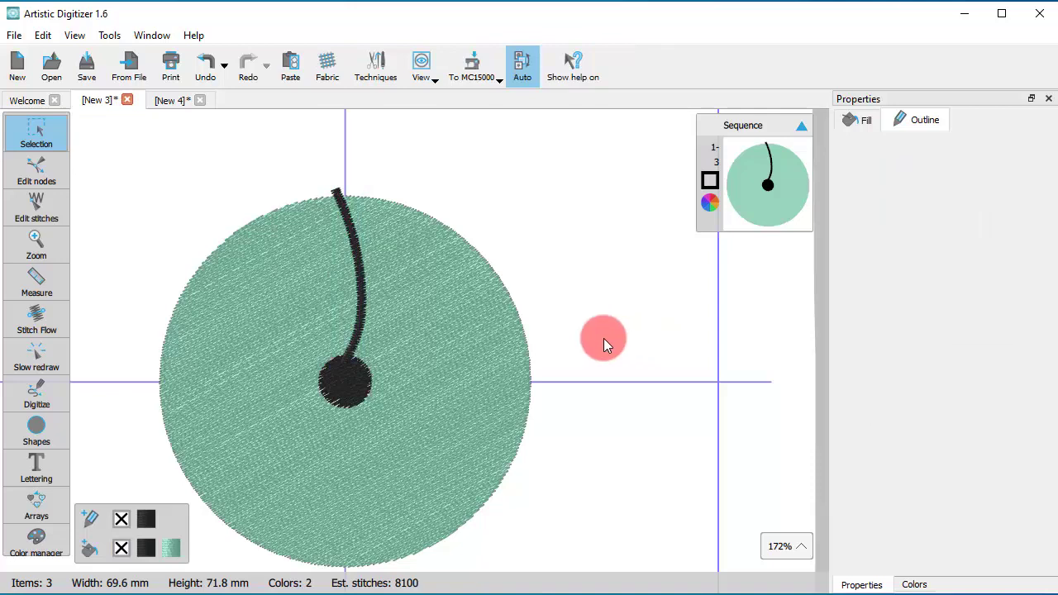
Convert the curved line's outline into a stand-alone filled object.
left_click(363, 304)
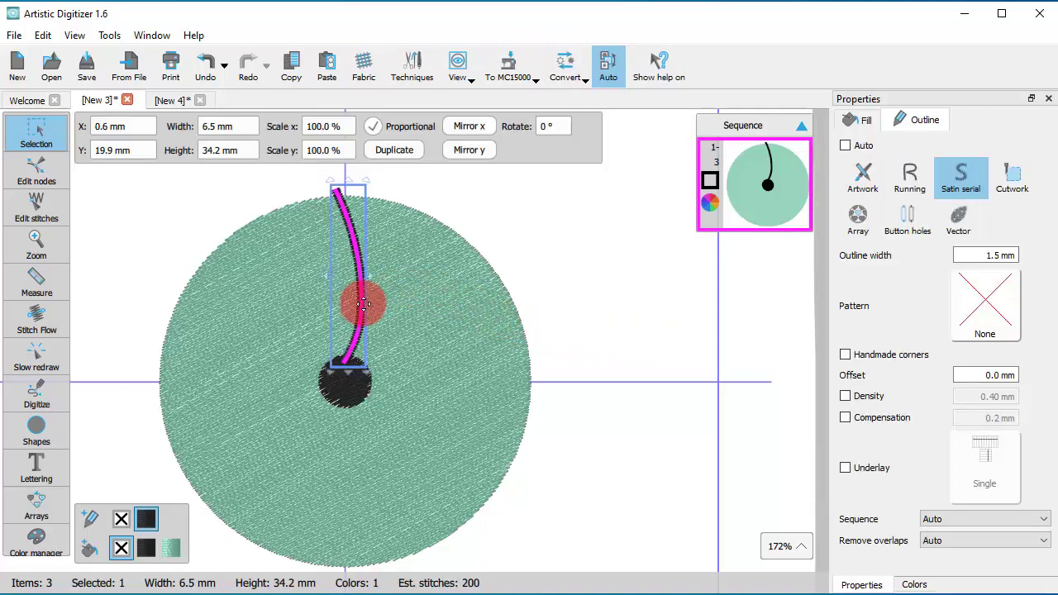
right_click(363, 303)
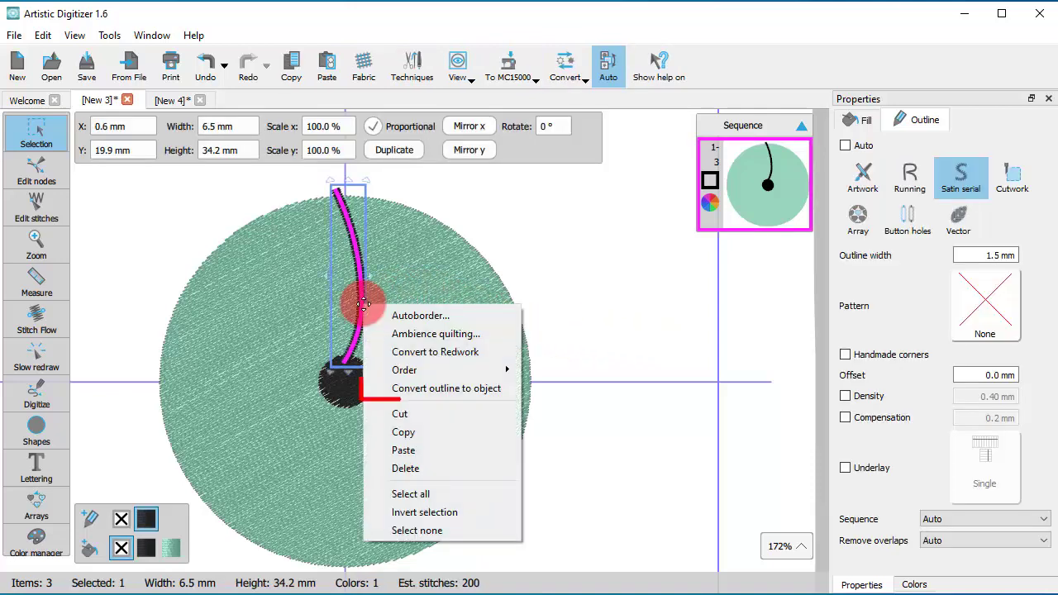
left_click(446, 394)
left_click(589, 393)
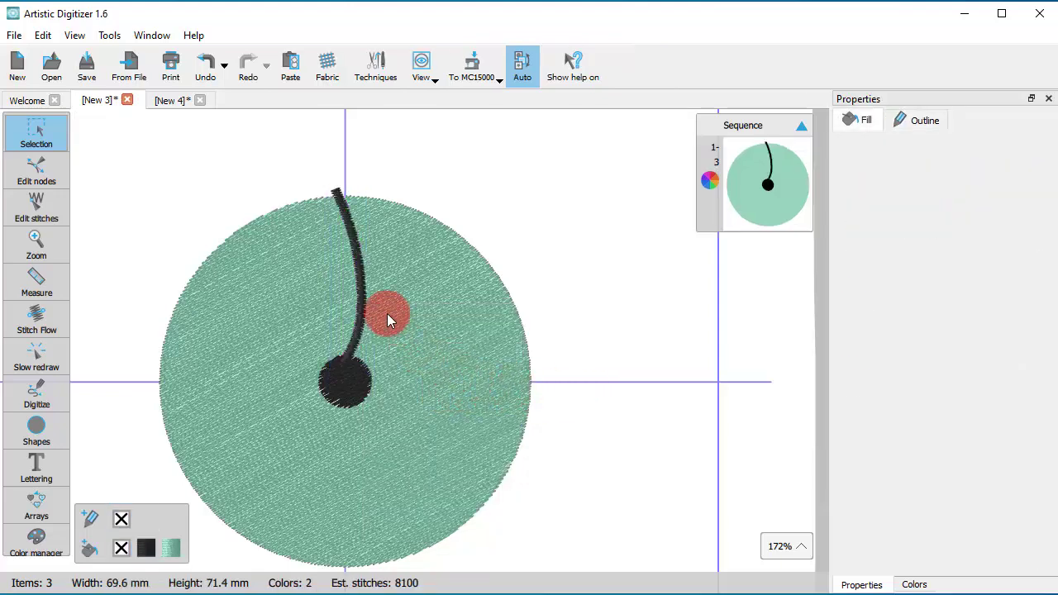
Start a Circular array from the curved black stroke.
left_click(364, 309)
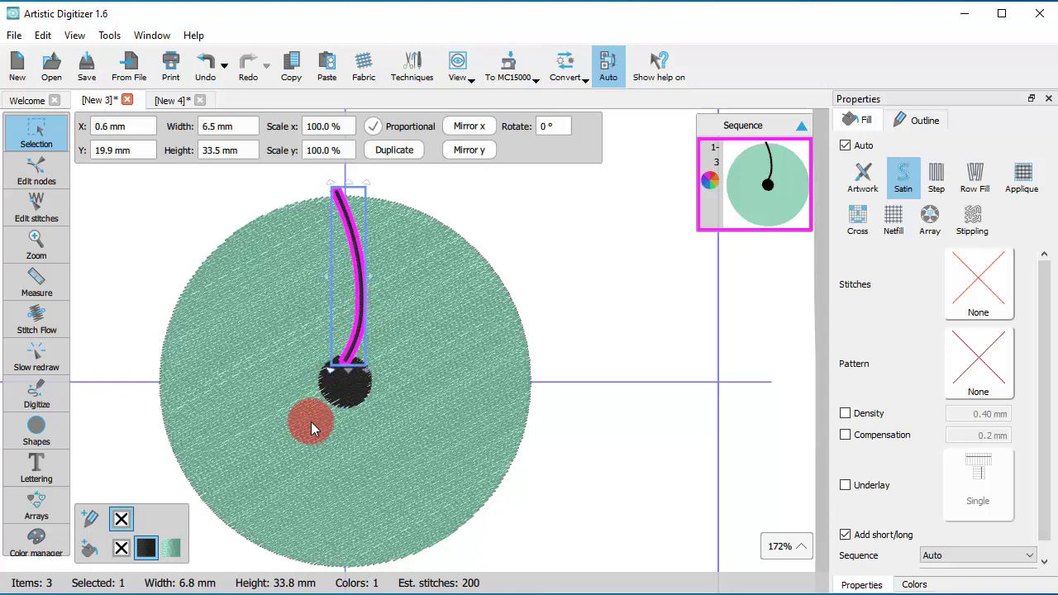
left_click(36, 504)
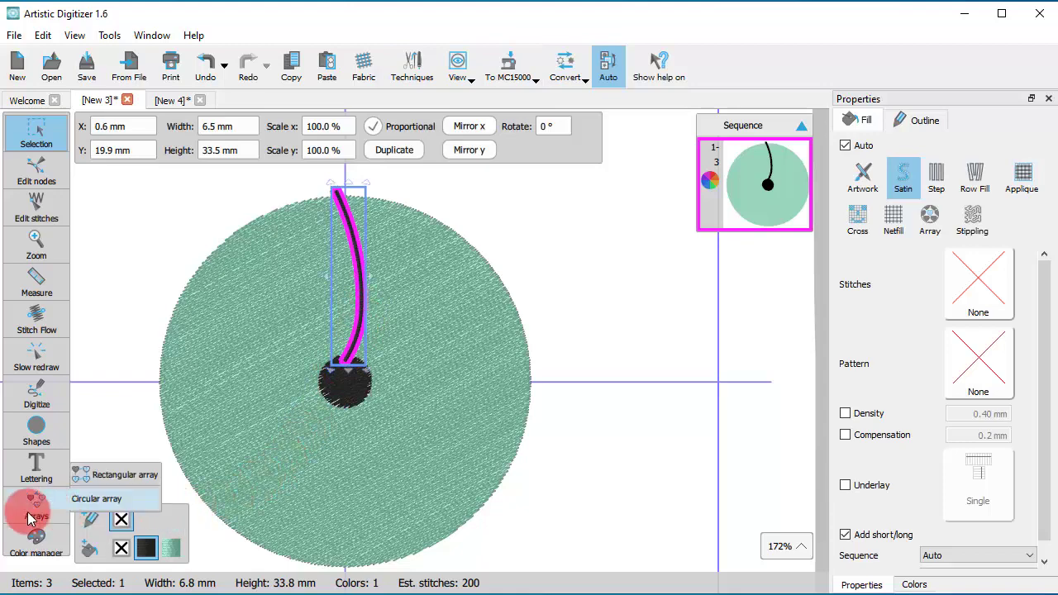
left_click(86, 500)
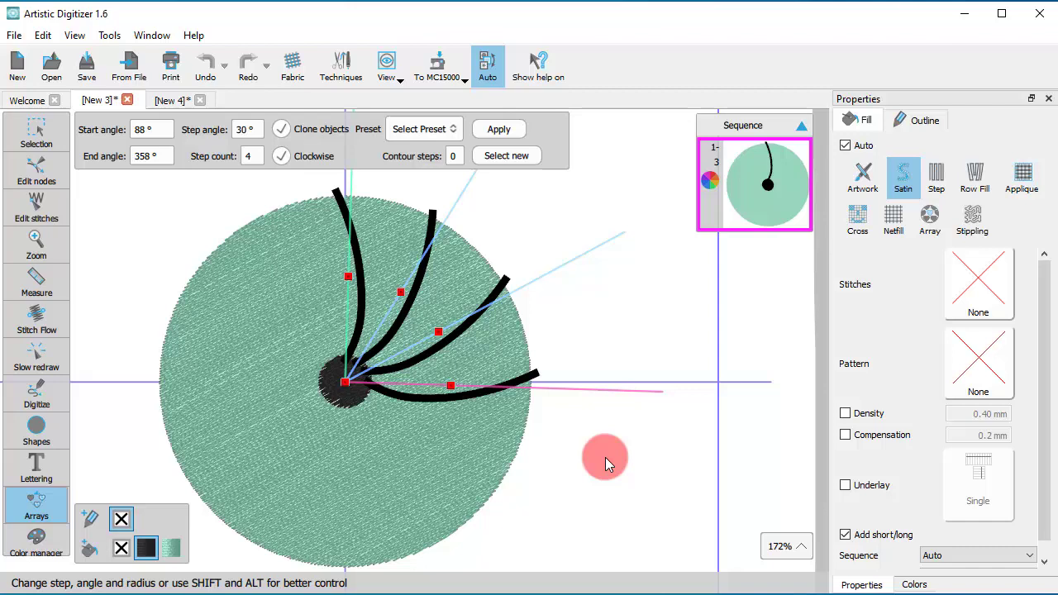
Set the array's start and end angles to 90° and the step count to 6.
double_click(140, 130)
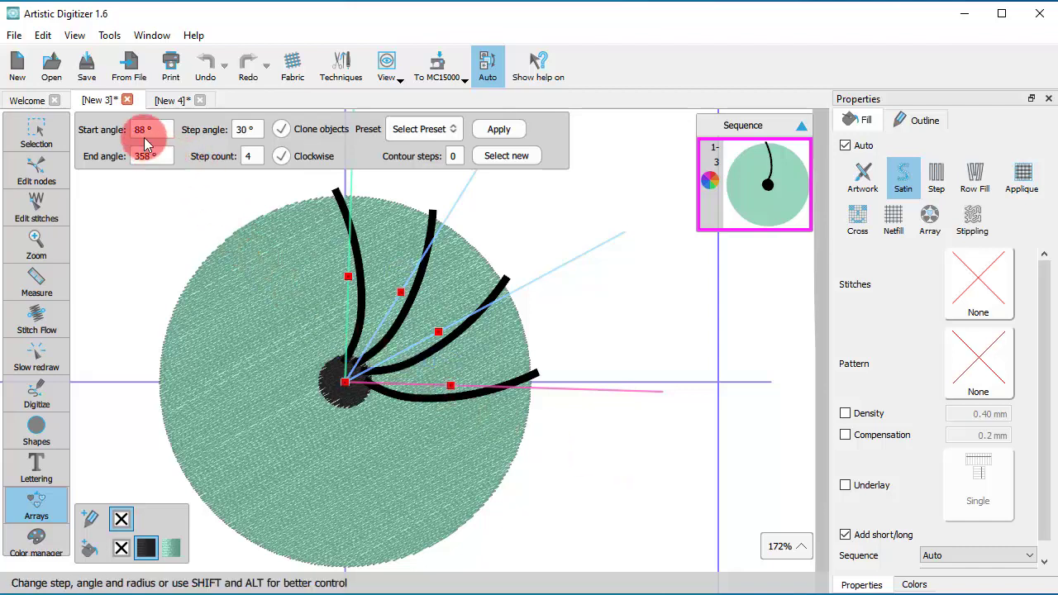
type("90")
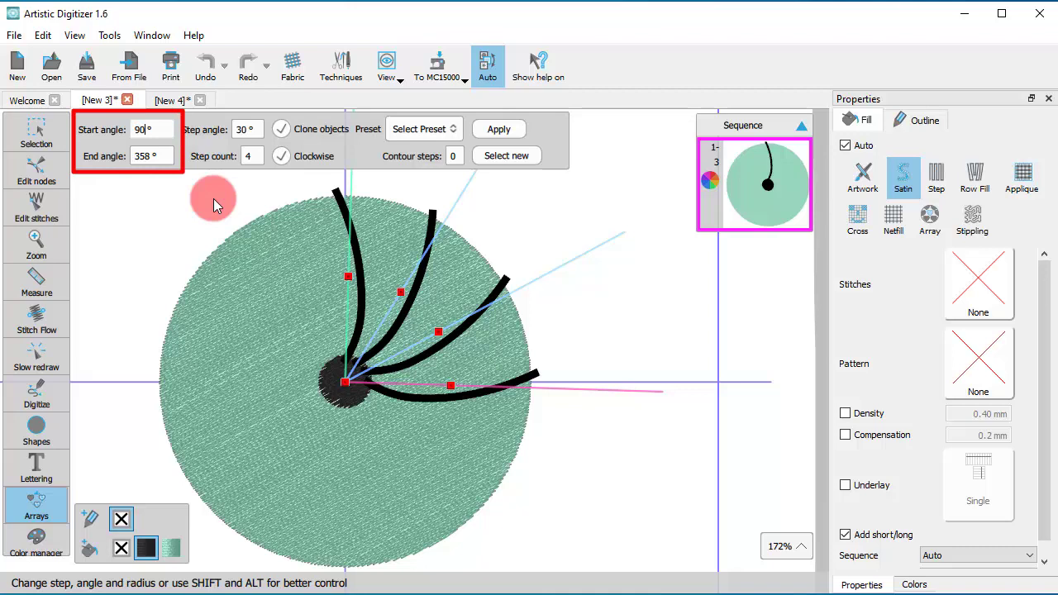
key("Tab")
type("90")
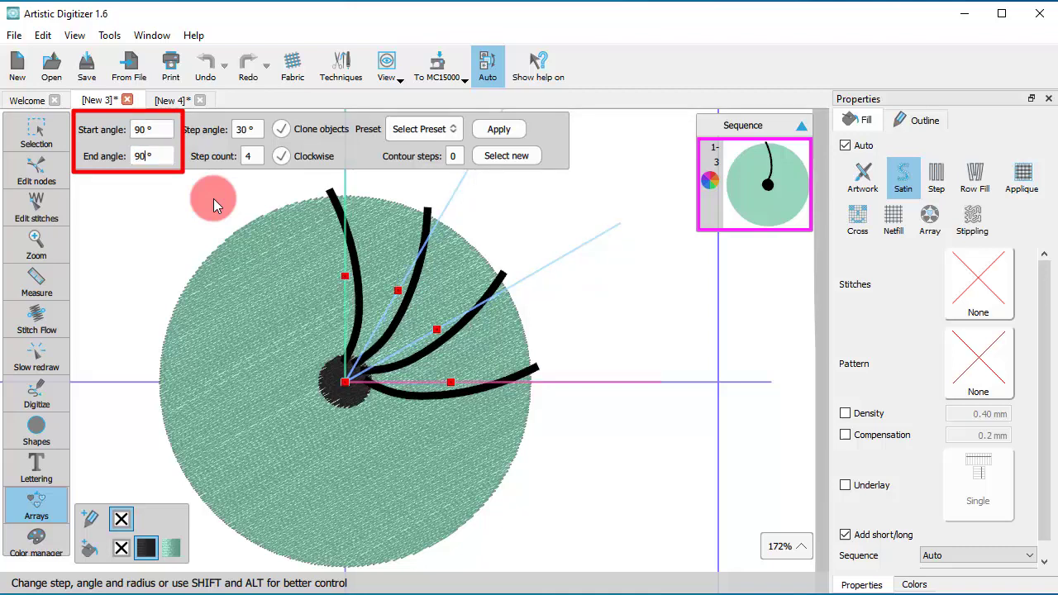
key("Return")
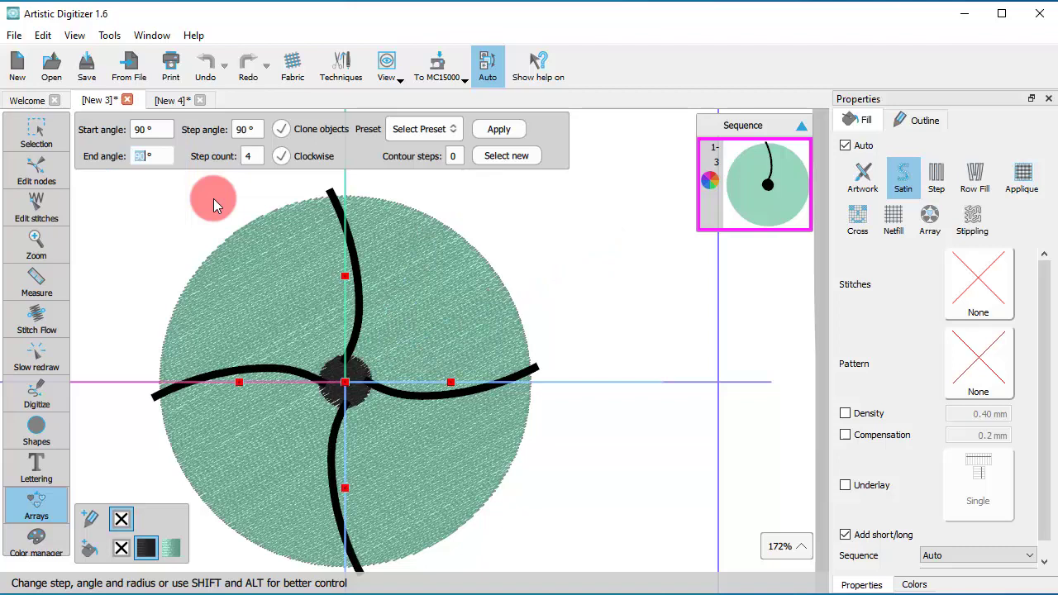
double_click(253, 156)
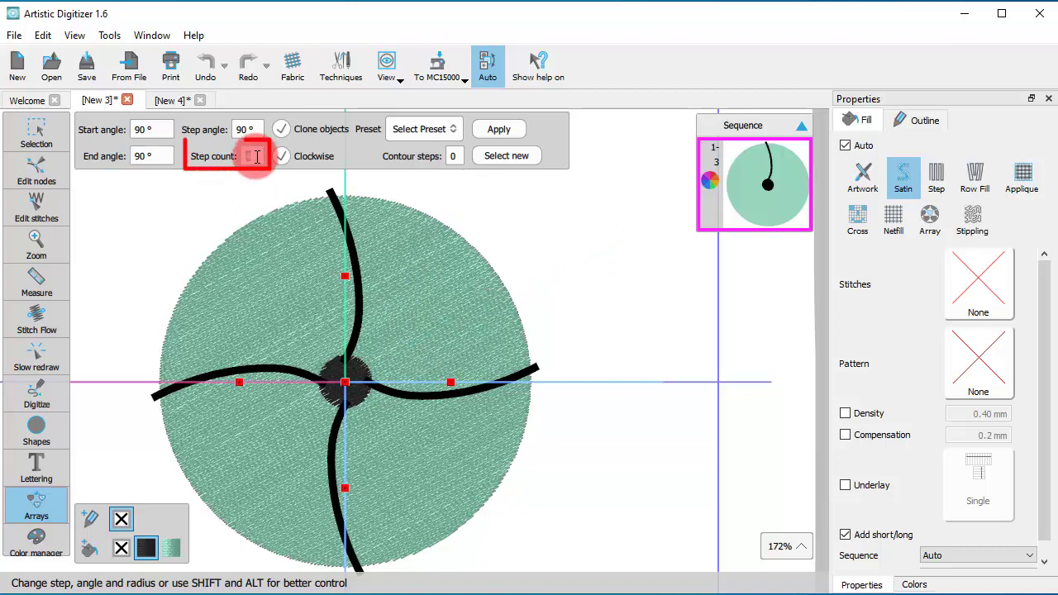
type("6")
key("Return")
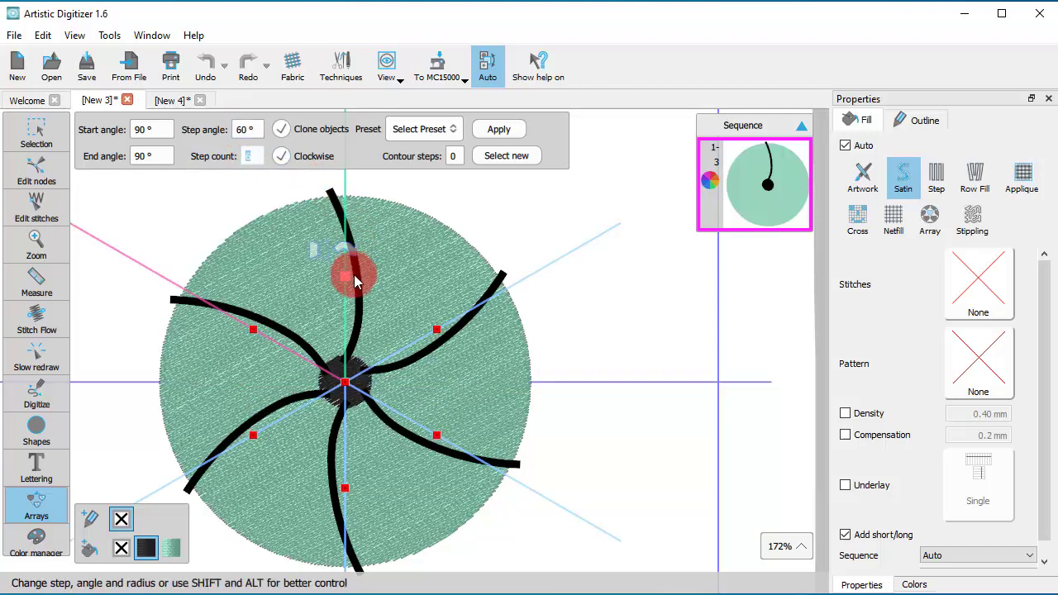
Rotate the fan slightly clockwise and apply the array to create six strokes.
mouse_move(359, 276)
left_mouse_down()
mouse_move(390, 297)
mouse_move(416, 344)
mouse_move(408, 338)
mouse_move(409, 357)
mouse_move(364, 385)
mouse_move(374, 455)
mouse_move(355, 472)
mouse_move(342, 463)
mouse_move(402, 447)
mouse_move(424, 396)
mouse_move(343, 287)
left_mouse_up()
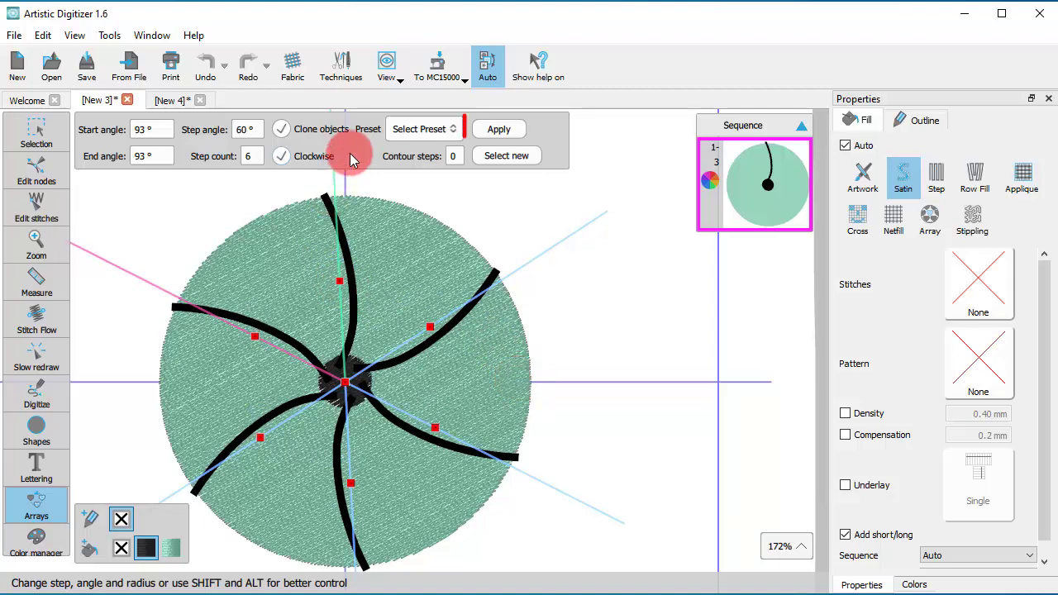
left_click(499, 129)
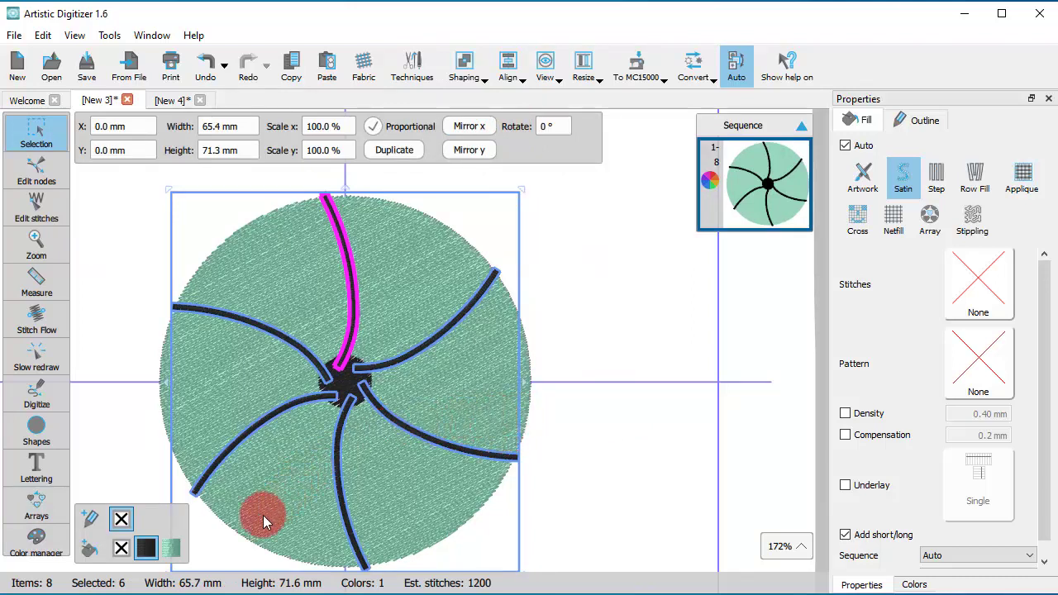
Select all black-filled objects and weld the centre dot and six strokes together.
left_click(584, 471)
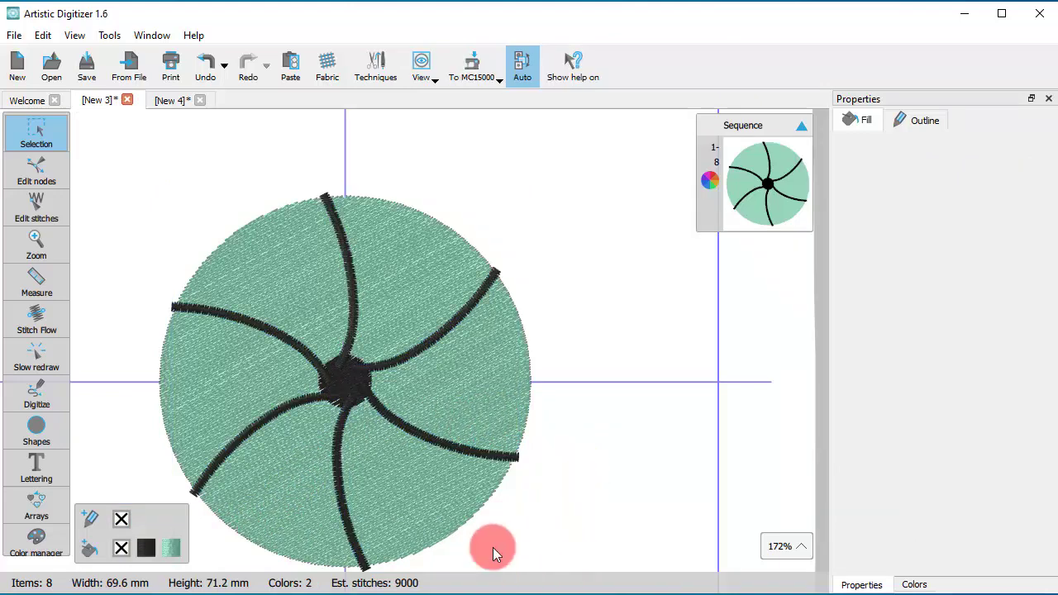
right_click(146, 548)
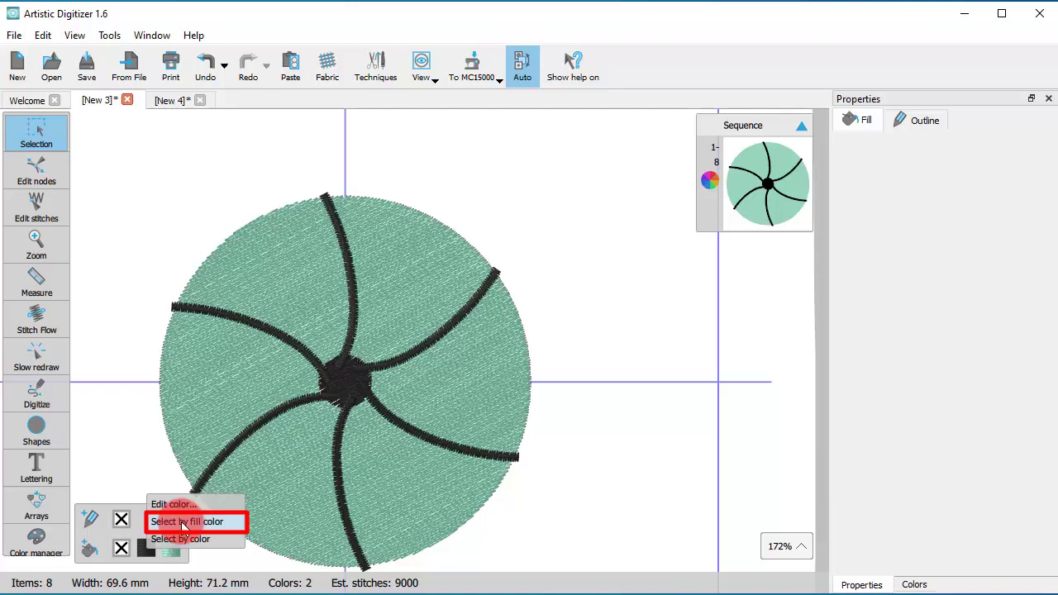
left_click(184, 521)
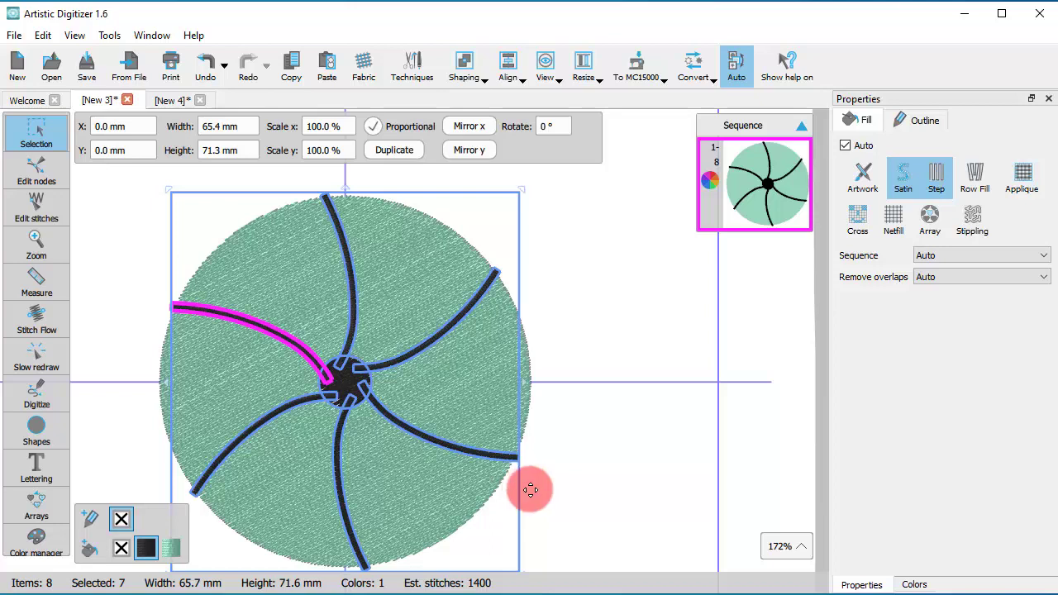
left_click(458, 70)
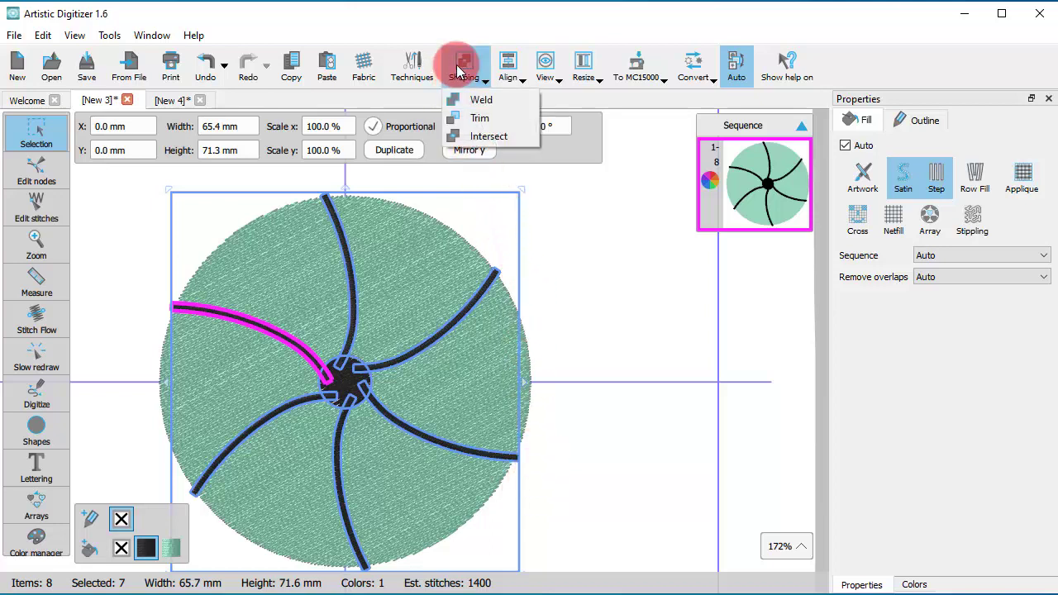
left_click(470, 101)
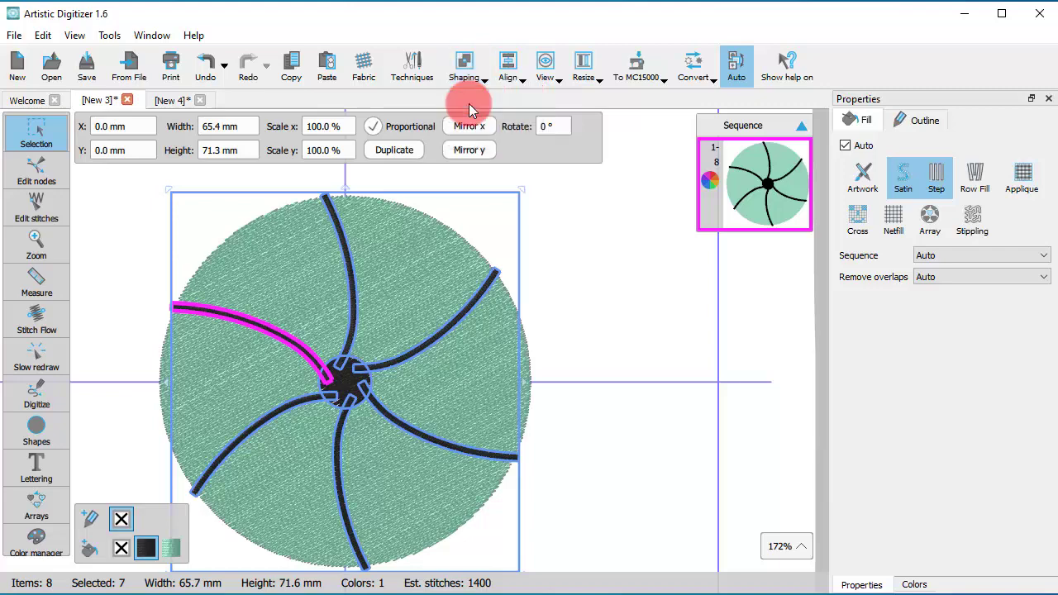
left_click(614, 507)
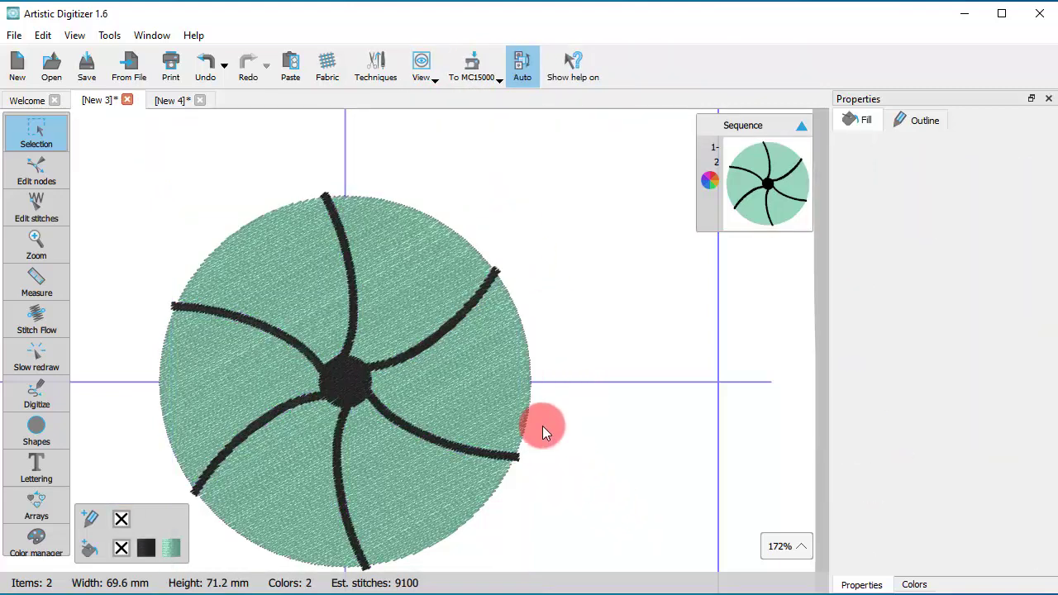
Trim the welded black spokes out of the aqua disc with Shaping > Trim.
left_click(343, 384)
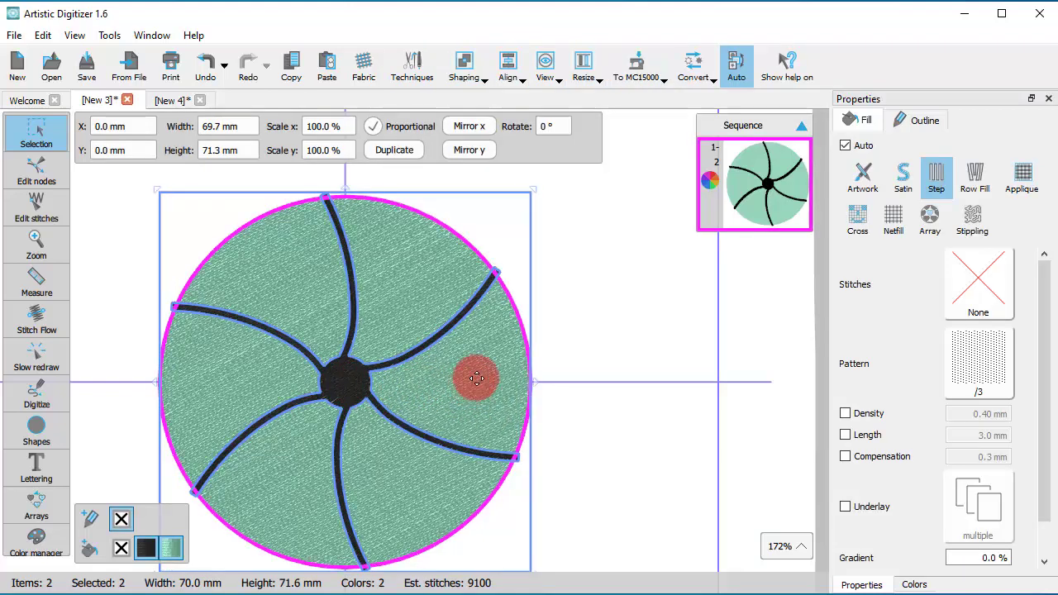
left_click(470, 66)
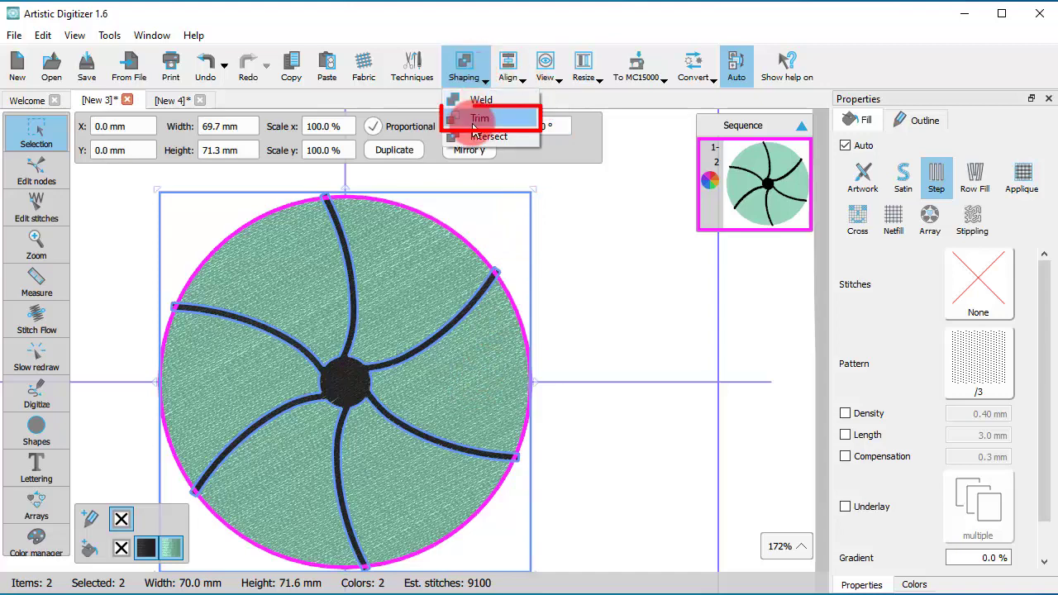
left_click(474, 123)
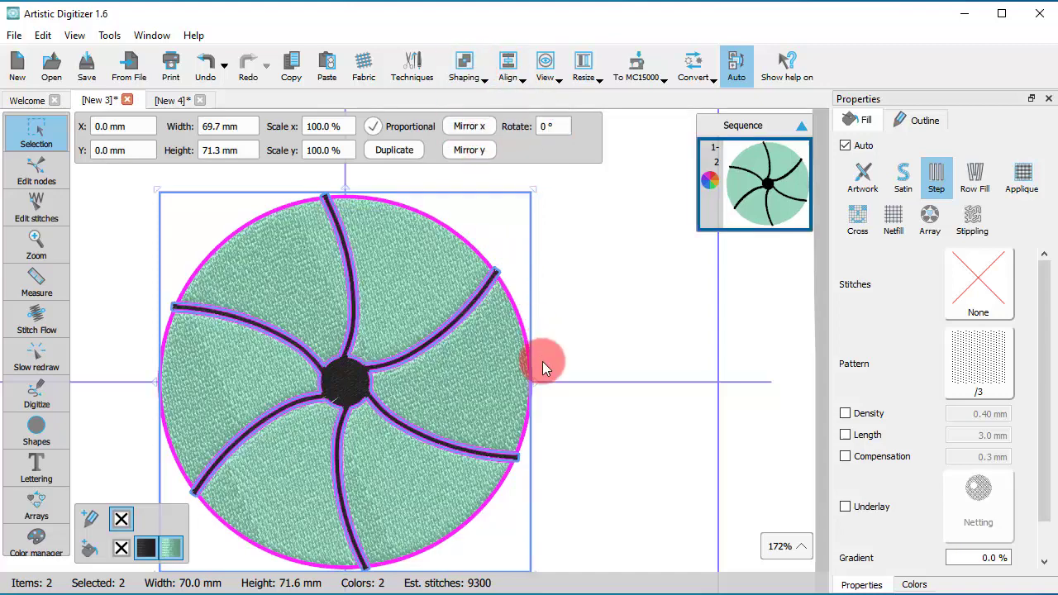
left_click(577, 459)
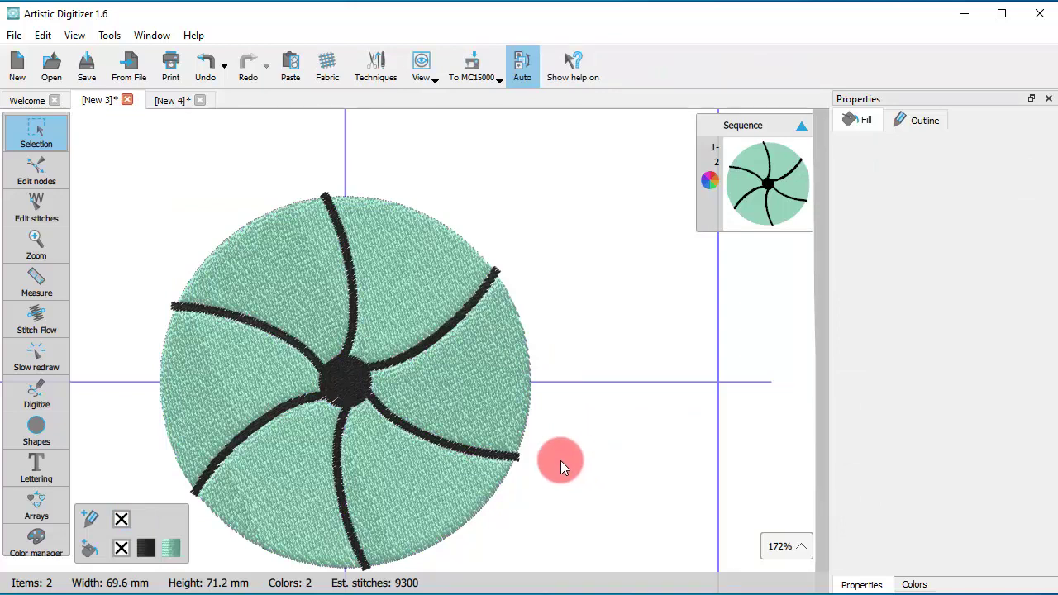
Delete the black spoke object from the design.
left_click(360, 383)
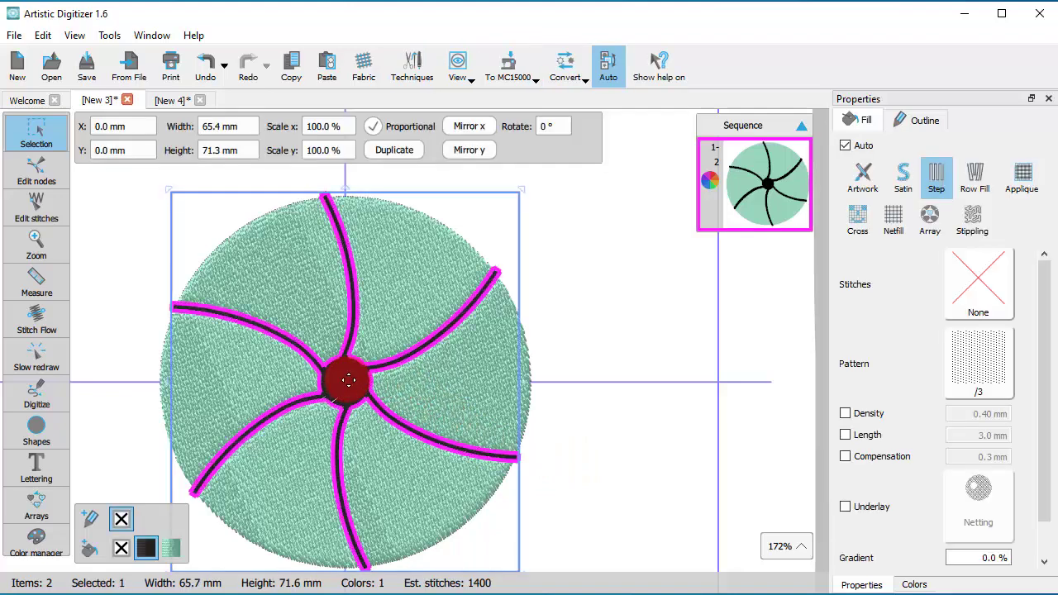
right_click(349, 381)
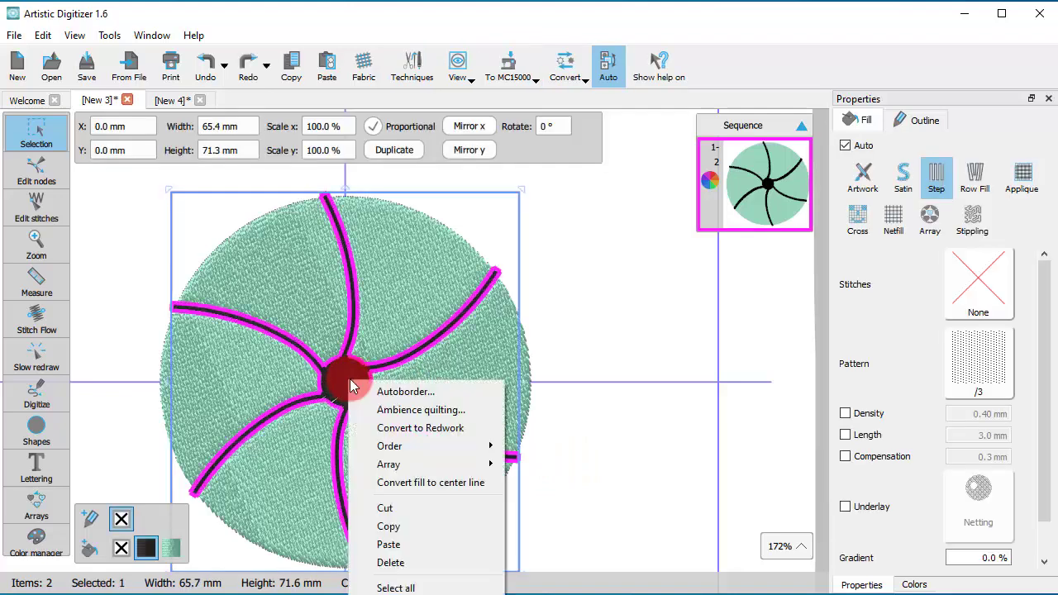
left_click(413, 564)
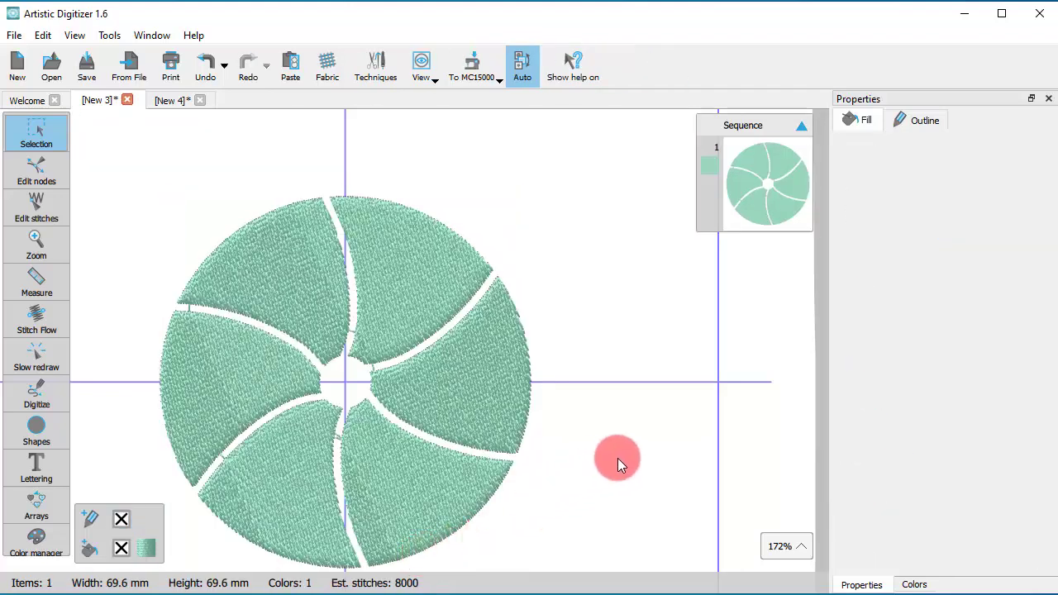
Break the gapped green circle apart into six separate slices, then select the left slice.
scroll(364, 405, "down", 1)
left_click(334, 237)
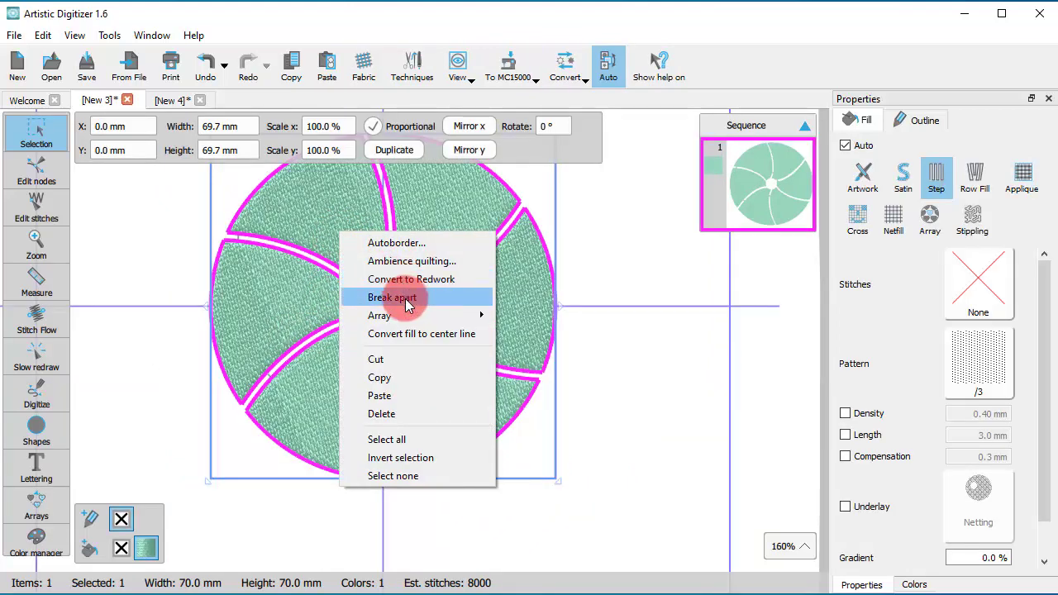
left_click(406, 306)
left_click(625, 414)
left_click(494, 323)
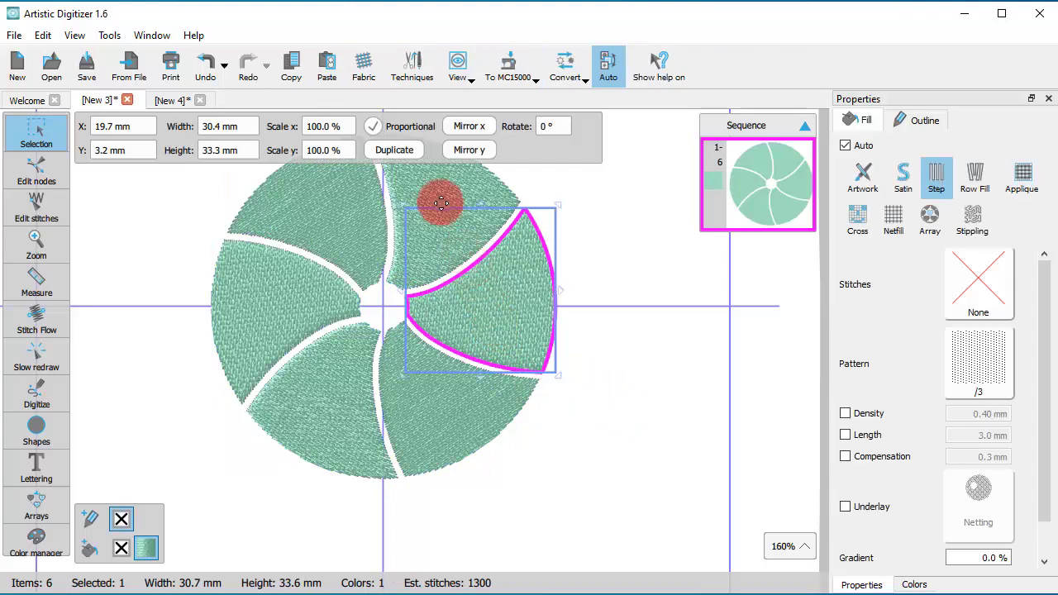
left_click(272, 374)
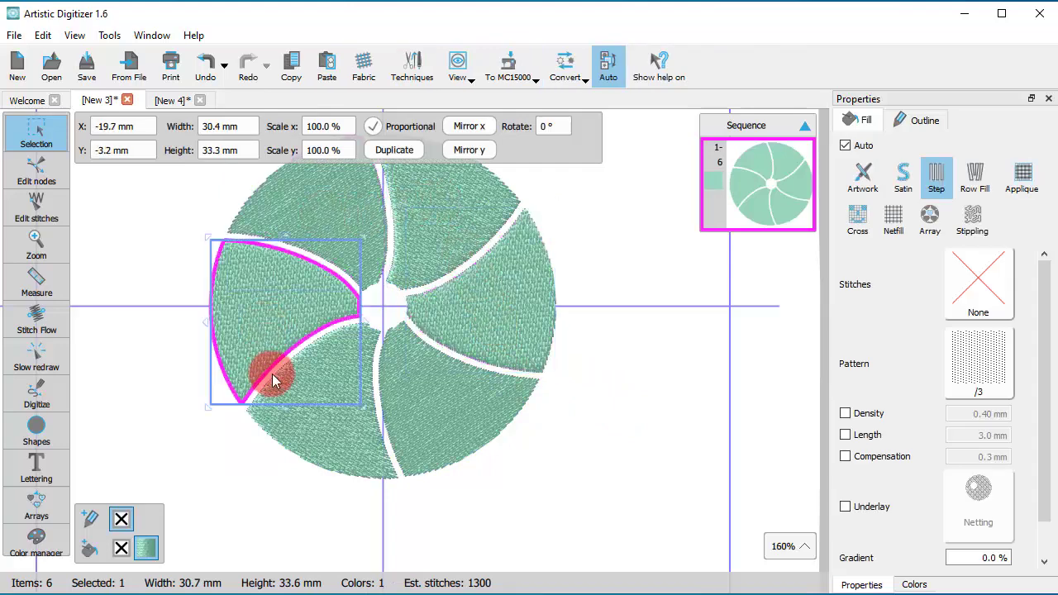
Colour the left/right-middle slices red, top-right/bottom-left dark green, and bottom-right/top-left blue.
left_click(472, 299, "shift")
left_click(914, 584)
left_click(994, 182)
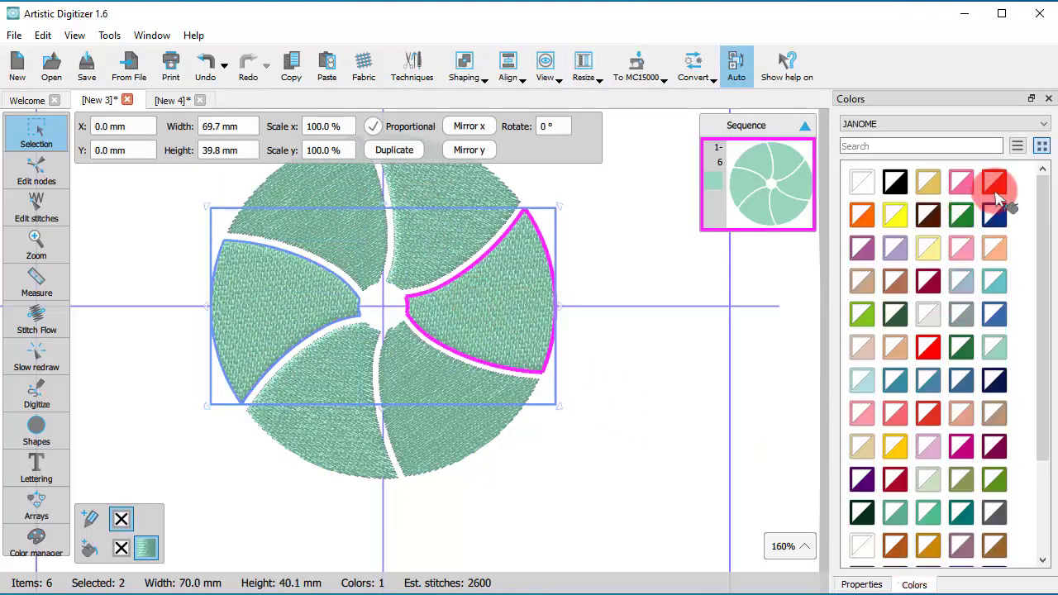
left_click(425, 253)
left_click(353, 407, "shift")
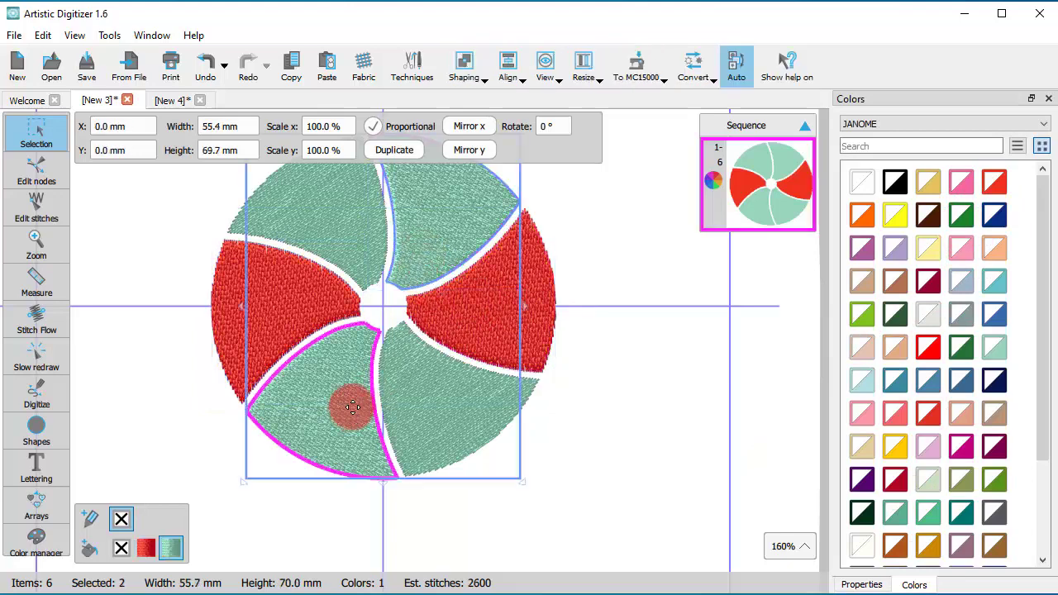
left_click(959, 346)
left_click(425, 406)
left_click(306, 202, "shift")
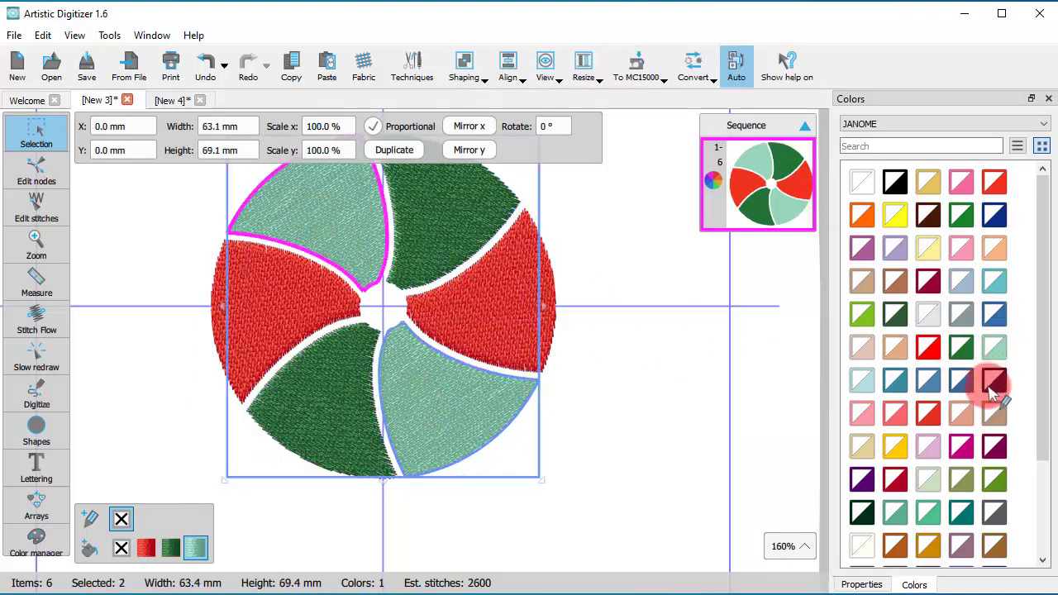
left_click(928, 381)
left_click(725, 426)
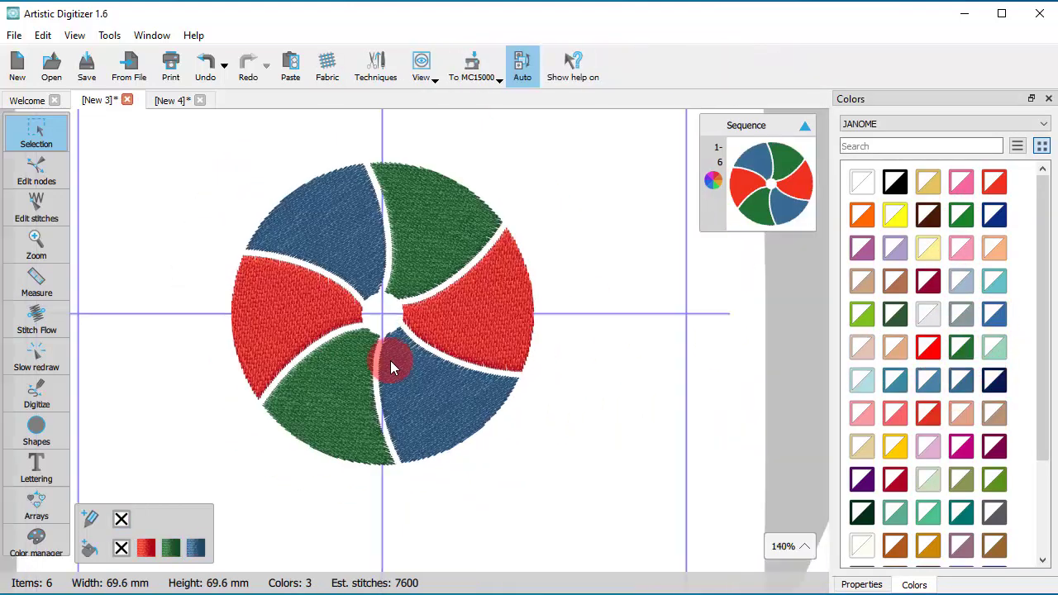